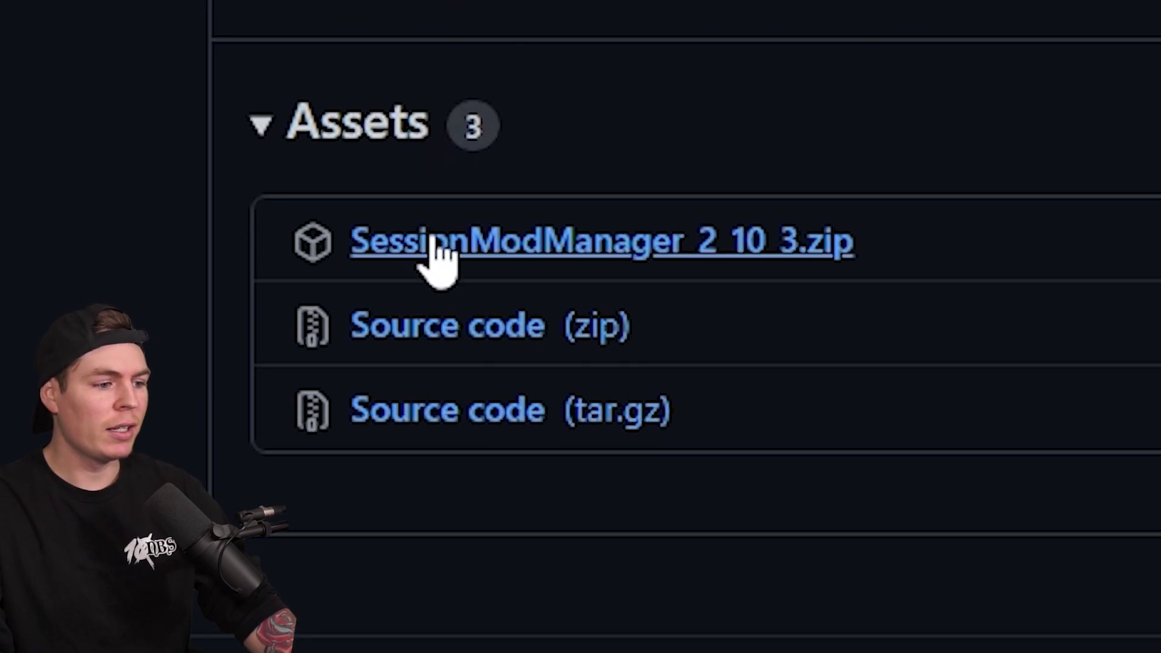
- Download SessionModManager_2_10_3.zip and the Unreal-Mod-Unlocker Setup 0.2.67.exe installer from the Illusory Software site
{"action": "left_click", "coordinate": [436, 245]}
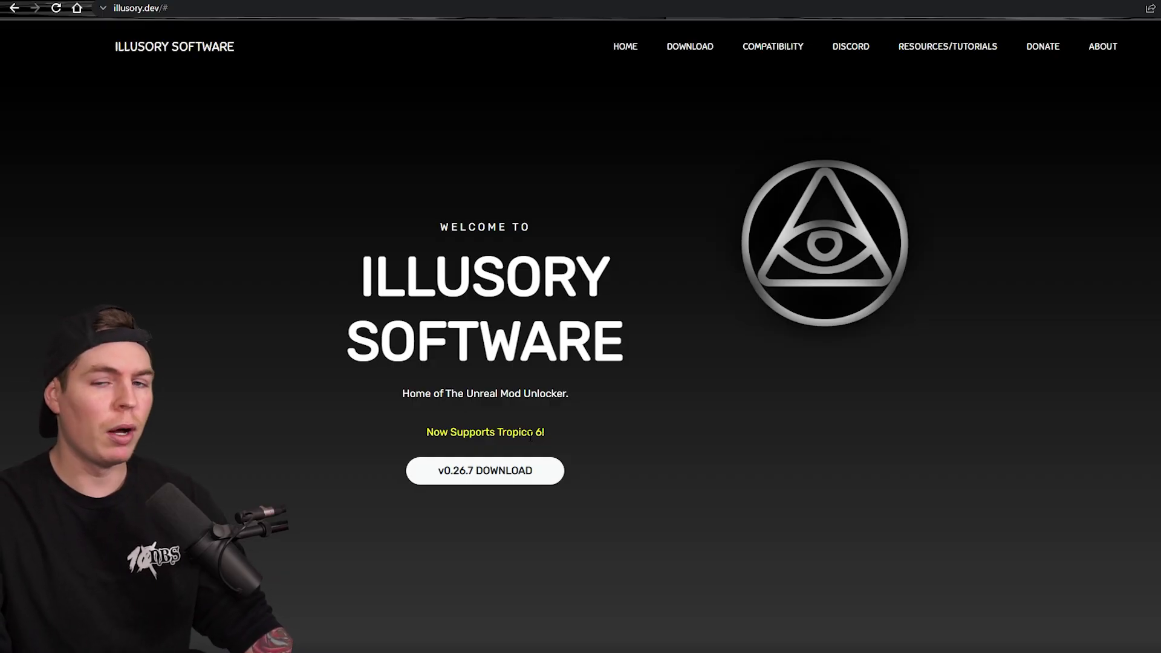
{"action": "left_click", "coordinate": [535, 477]}
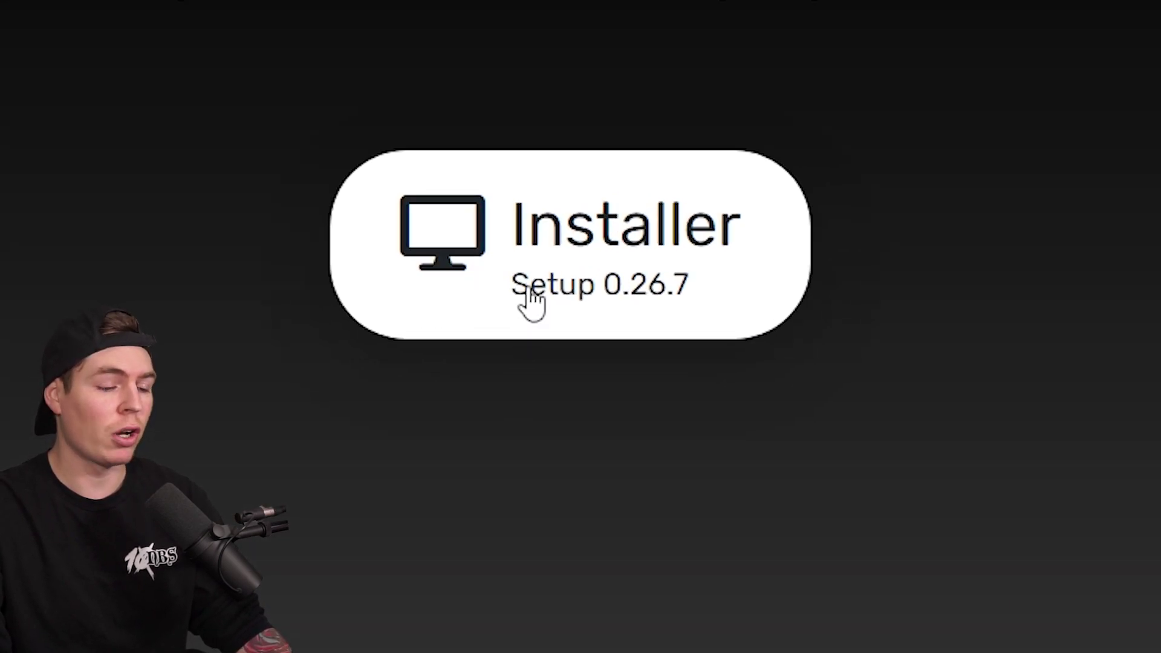
{"action": "left_click", "coordinate": [532, 303]}
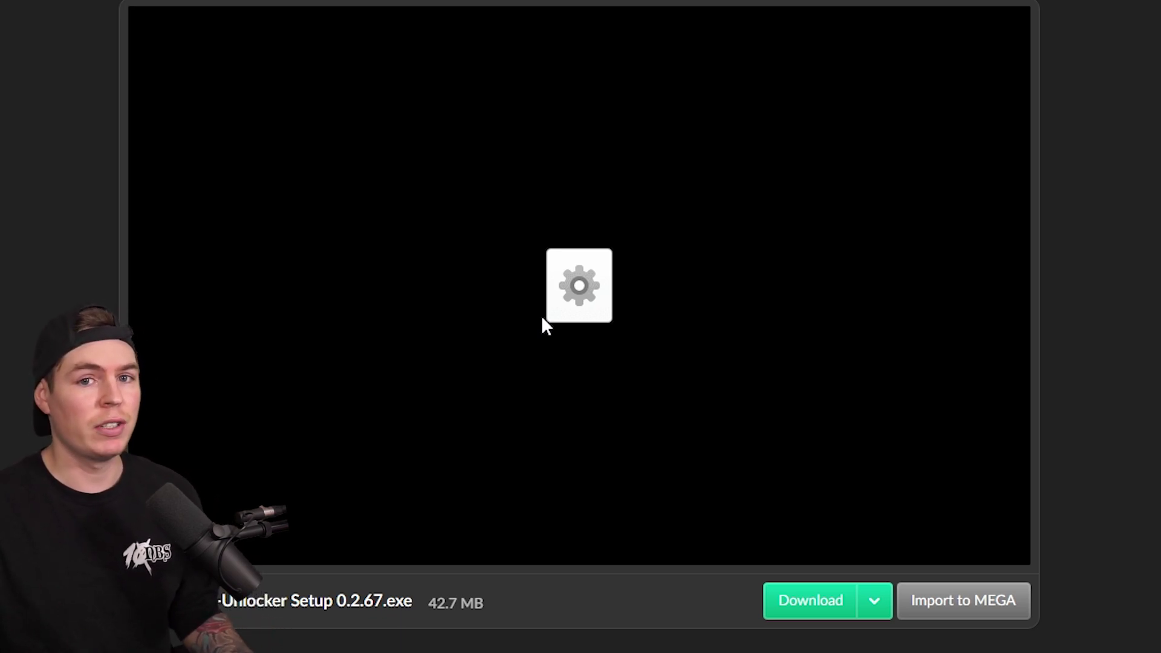
{"action": "left_click", "coordinate": [814, 602]}
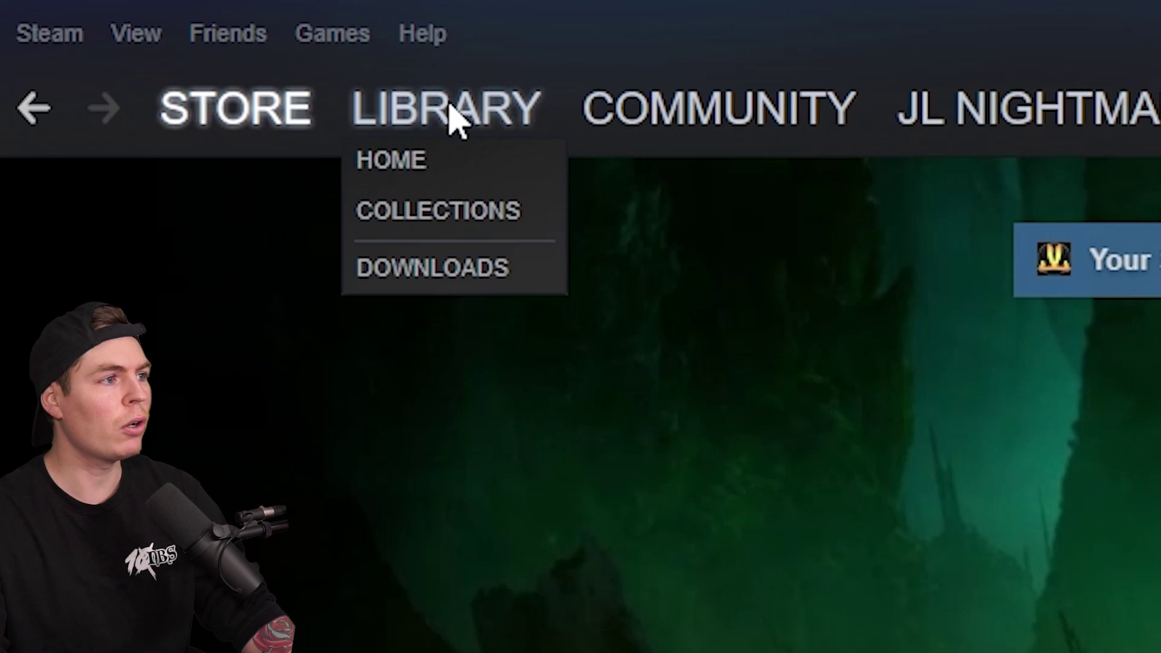
- Switch to the Steam library and browse to the local files folder of Session: Skate Sim
{"action": "left_click", "coordinate": [95, 12]}
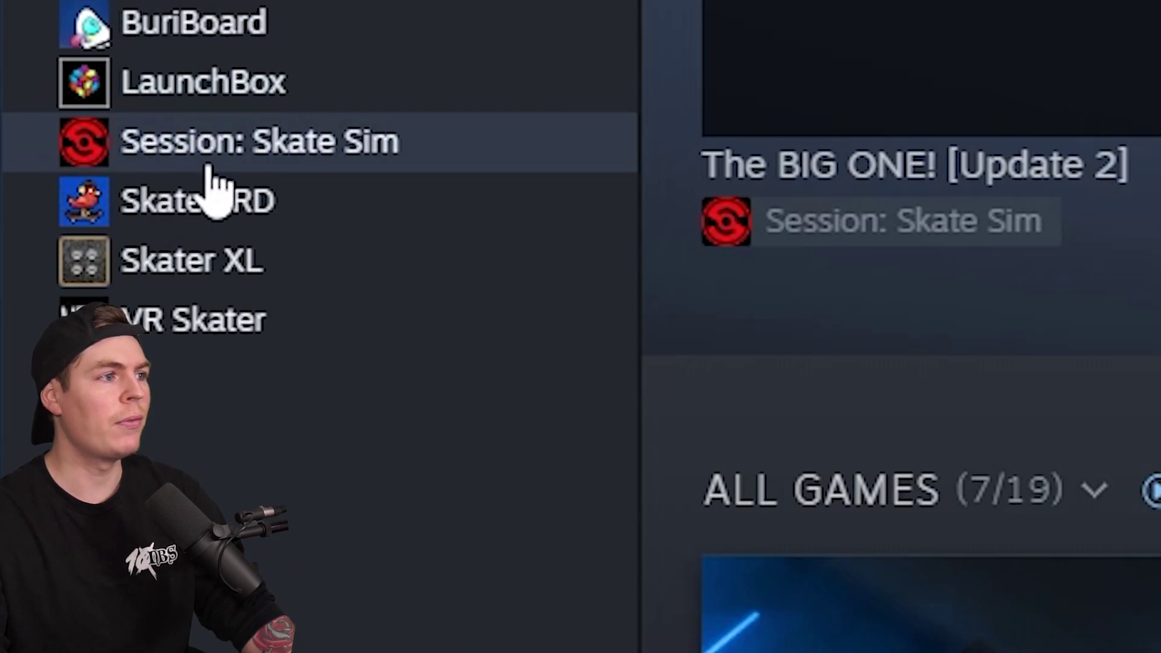
{"action": "left_click", "coordinate": [208, 166]}
{"action": "right_click", "coordinate": [209, 168]}
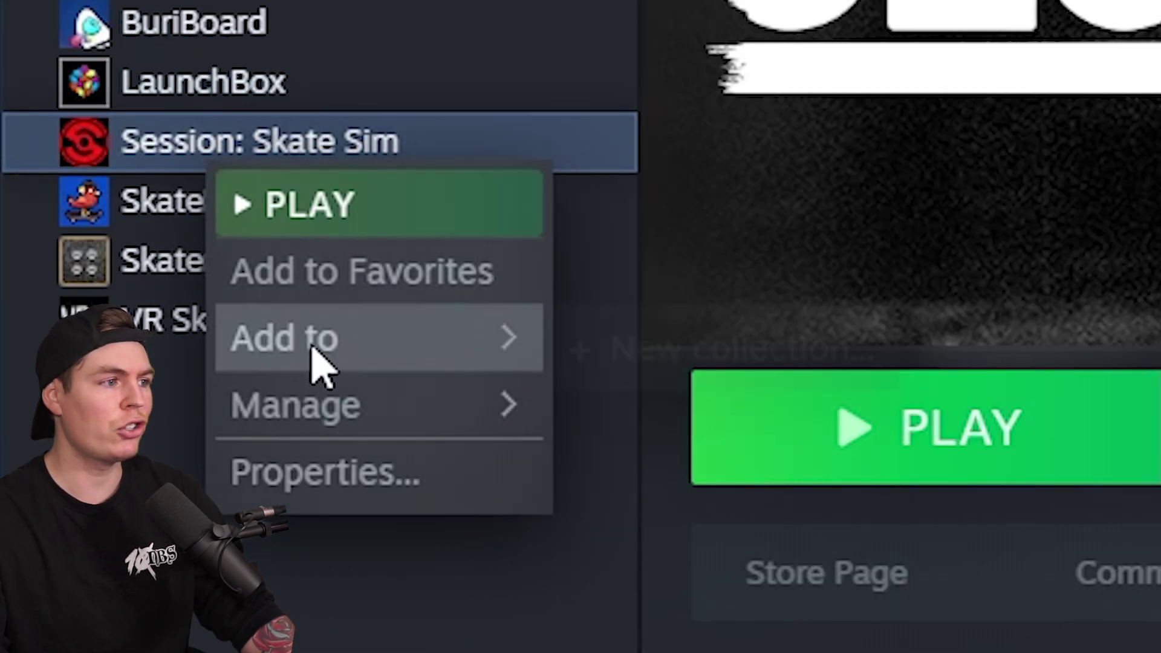
{"action": "left_click", "coordinate": [317, 475]}
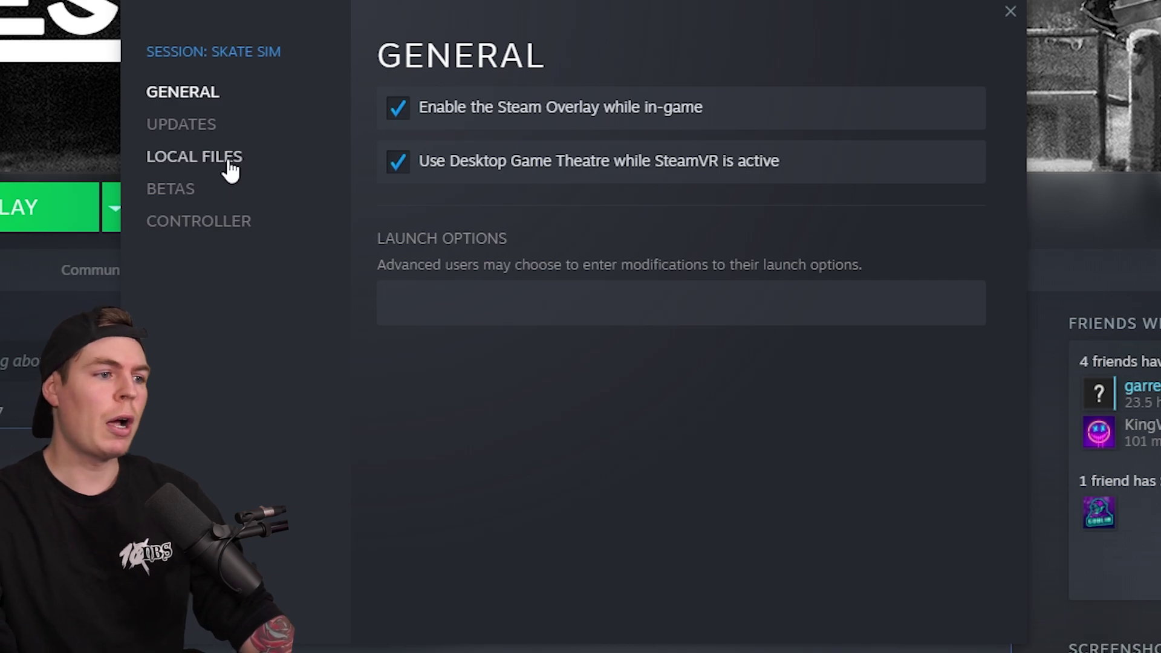
{"action": "left_click", "coordinate": [231, 170]}
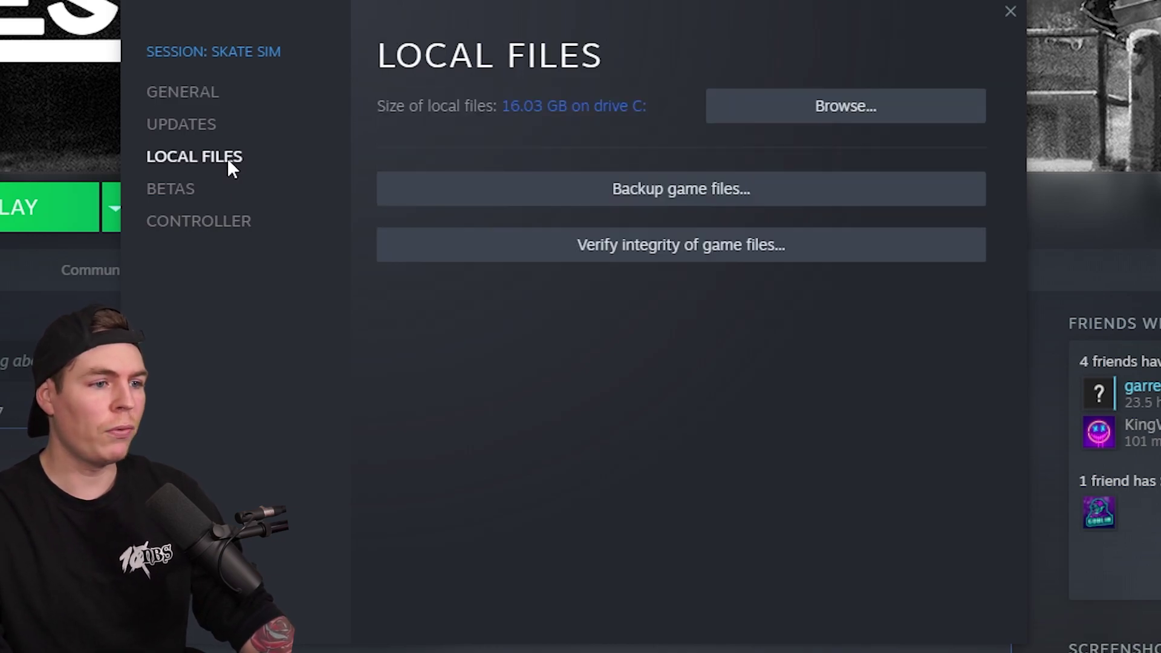
{"action": "left_click", "coordinate": [809, 109]}
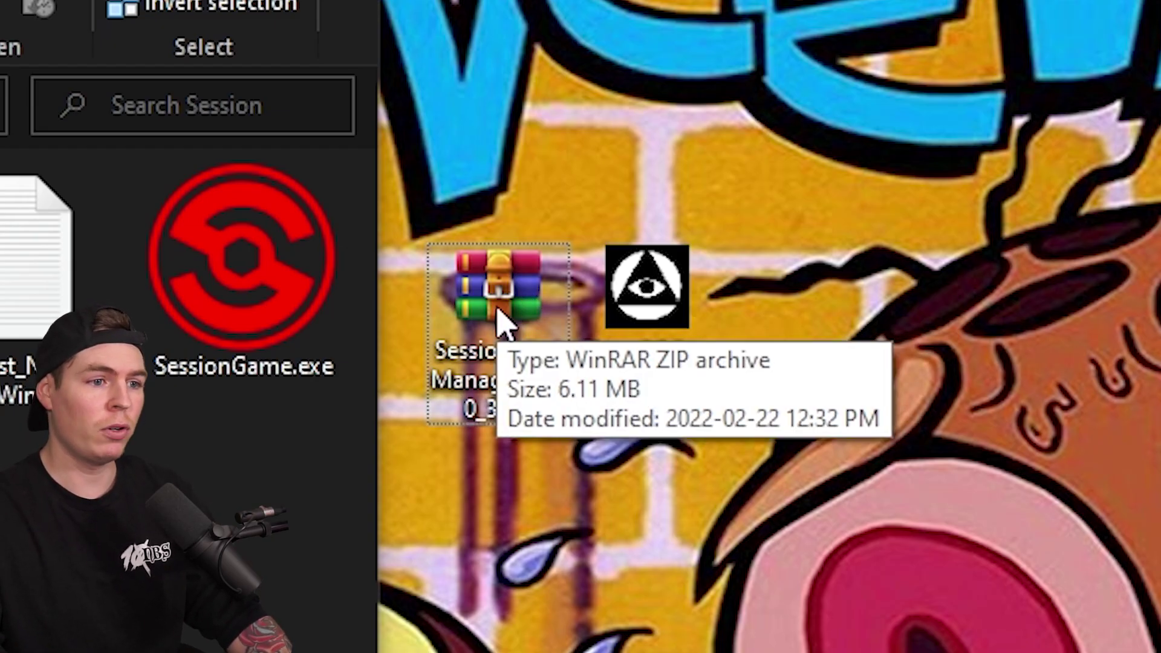
- Extract the Session Mod Manager folder from its zip into the Session game folder and copy the Unreal Mod Unlocker setup there
{"action": "double_click", "coordinate": [500, 317]}
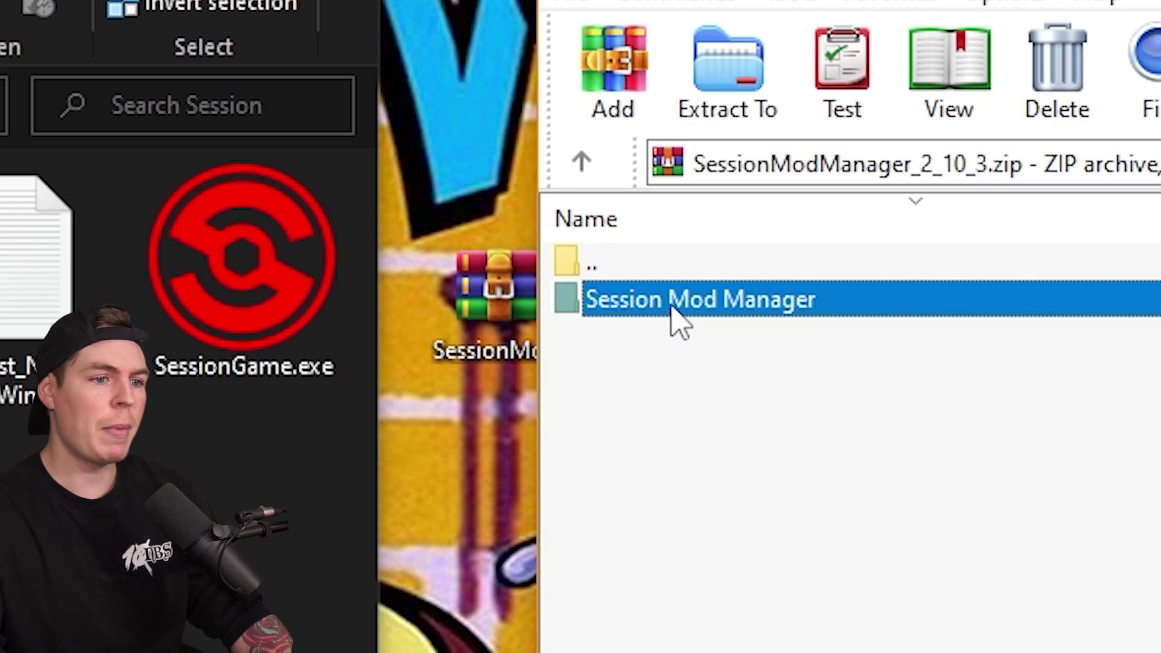
{"action": "left_click_drag", "start_coordinate": [680, 323], "coordinate": [497, 605]}
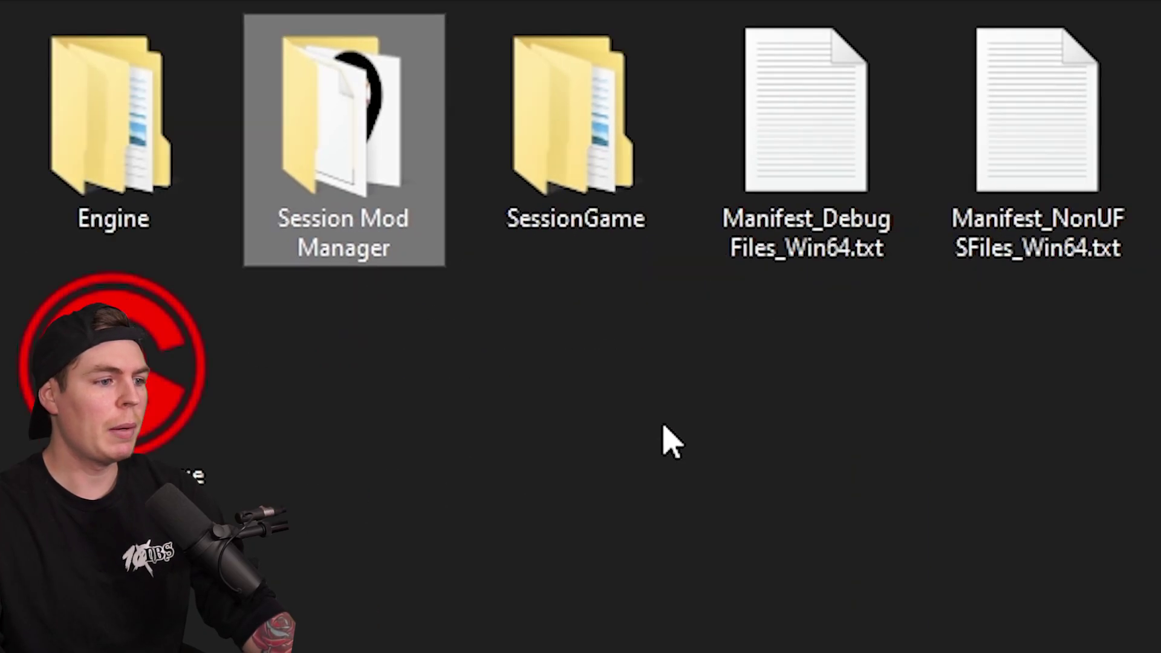
{"action": "key", "text": "ctrl+v"}
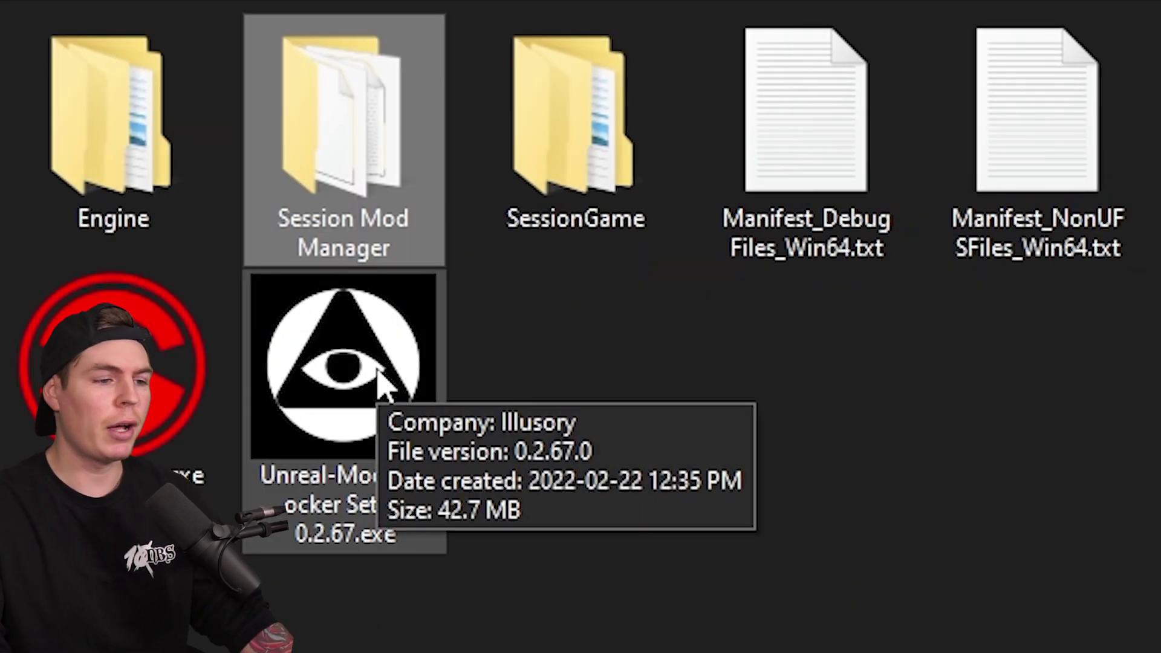
- Run Unreal-Mod-Unlocker Setup 0.2.67.exe from the Session folder, allowing it past the Windows SmartScreen warning
{"action": "double_click", "coordinate": [383, 383]}
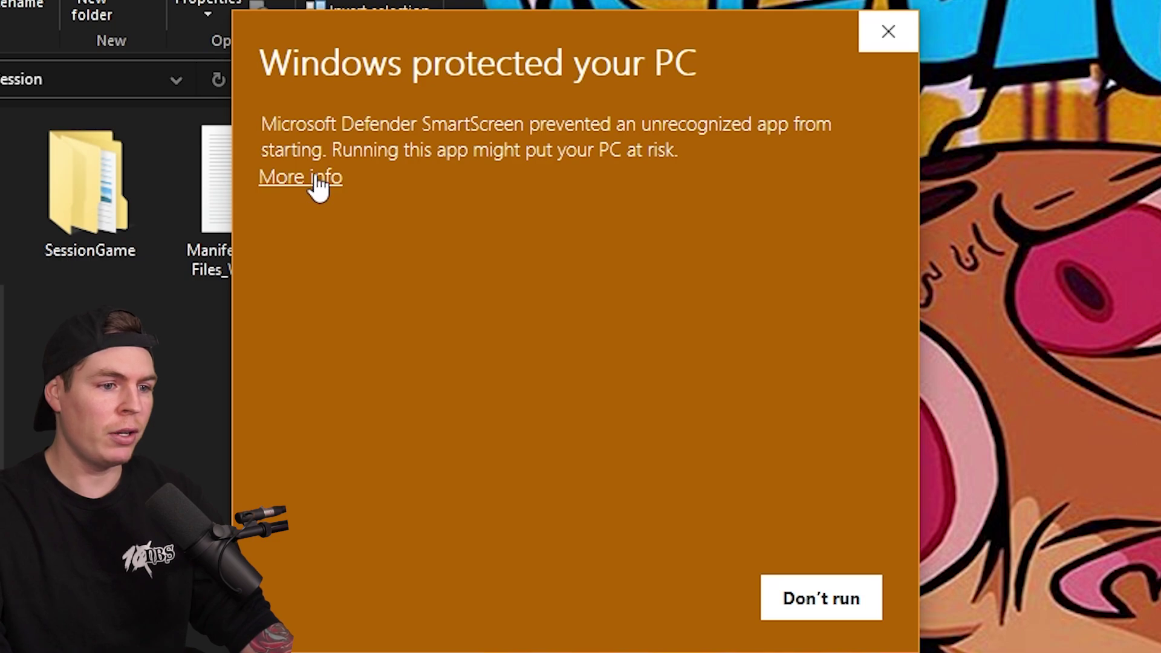
{"action": "left_click", "coordinate": [317, 178]}
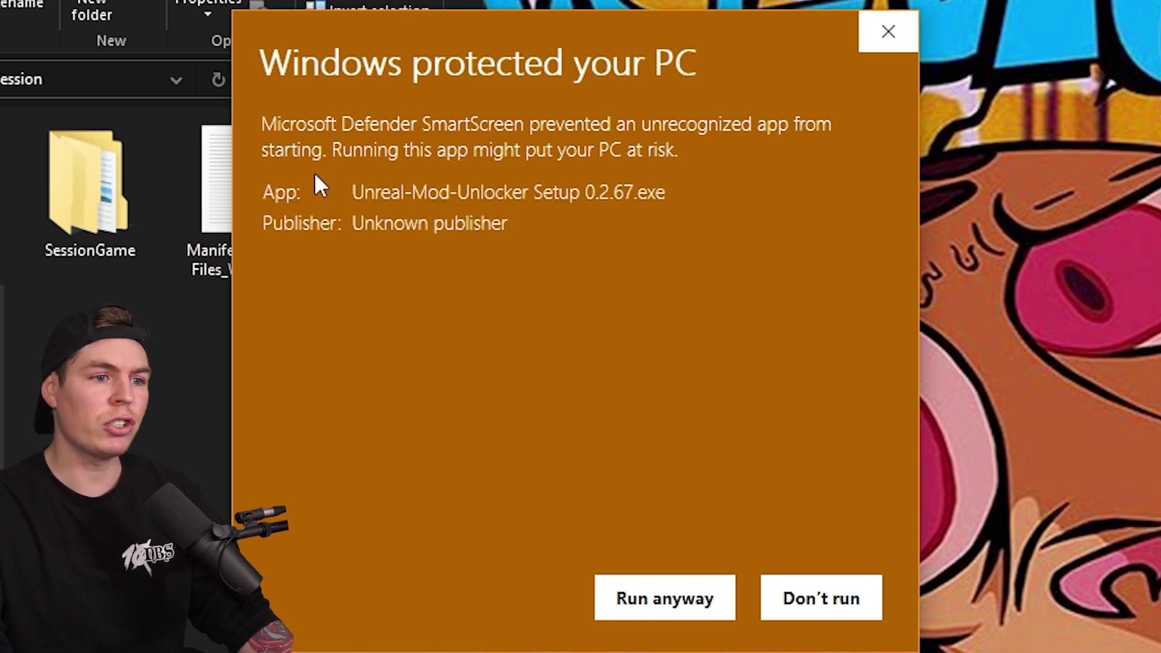
{"action": "left_click", "coordinate": [670, 611]}
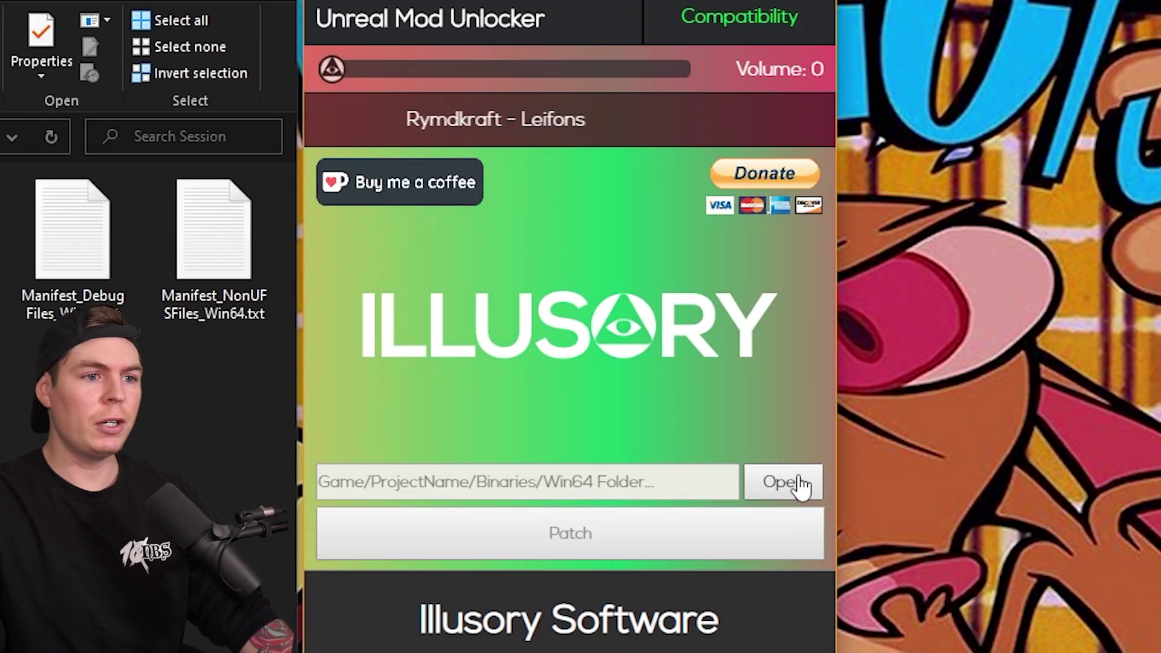
- Start choosing the game folder in Unreal Mod Unlocker and copy the path of Session's SessionGame\Binaries\Win64 folder
{"action": "left_click", "coordinate": [797, 490]}
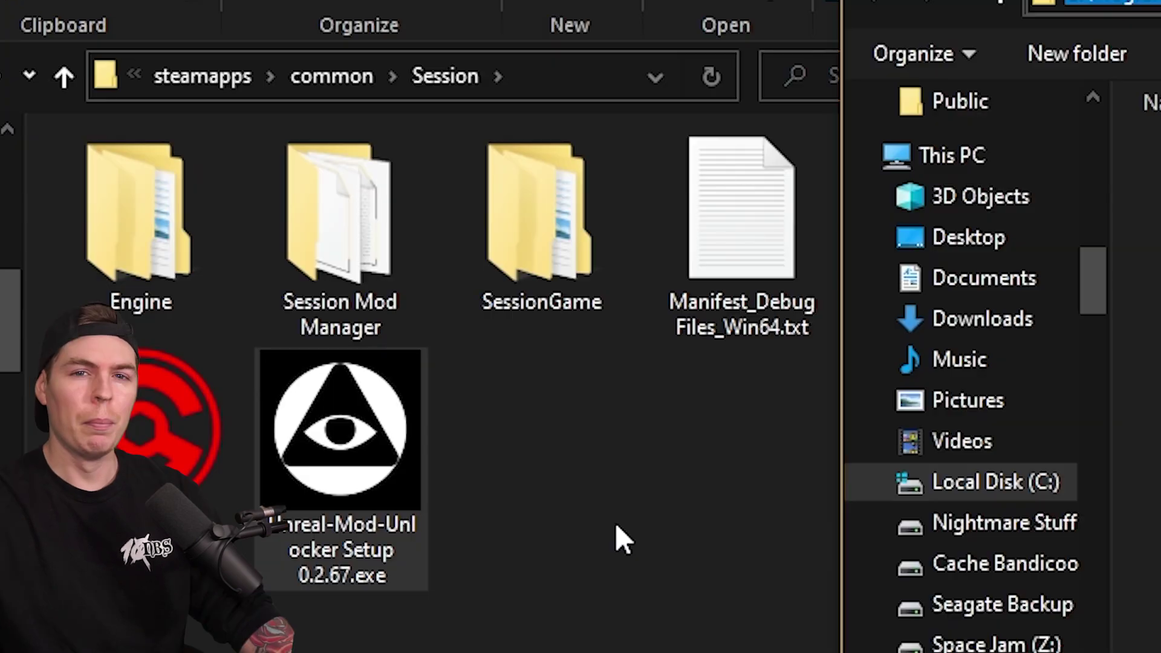
{"action": "left_click", "coordinate": [535, 217]}
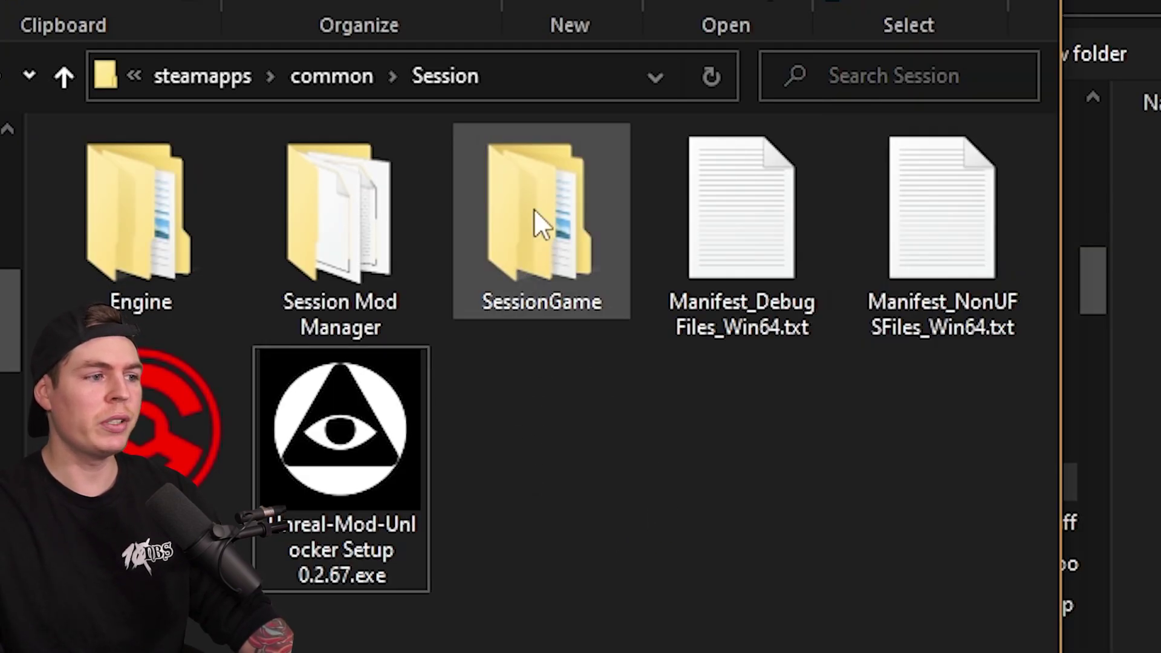
{"action": "double_click", "coordinate": [536, 218]}
{"action": "double_click", "coordinate": [150, 260]}
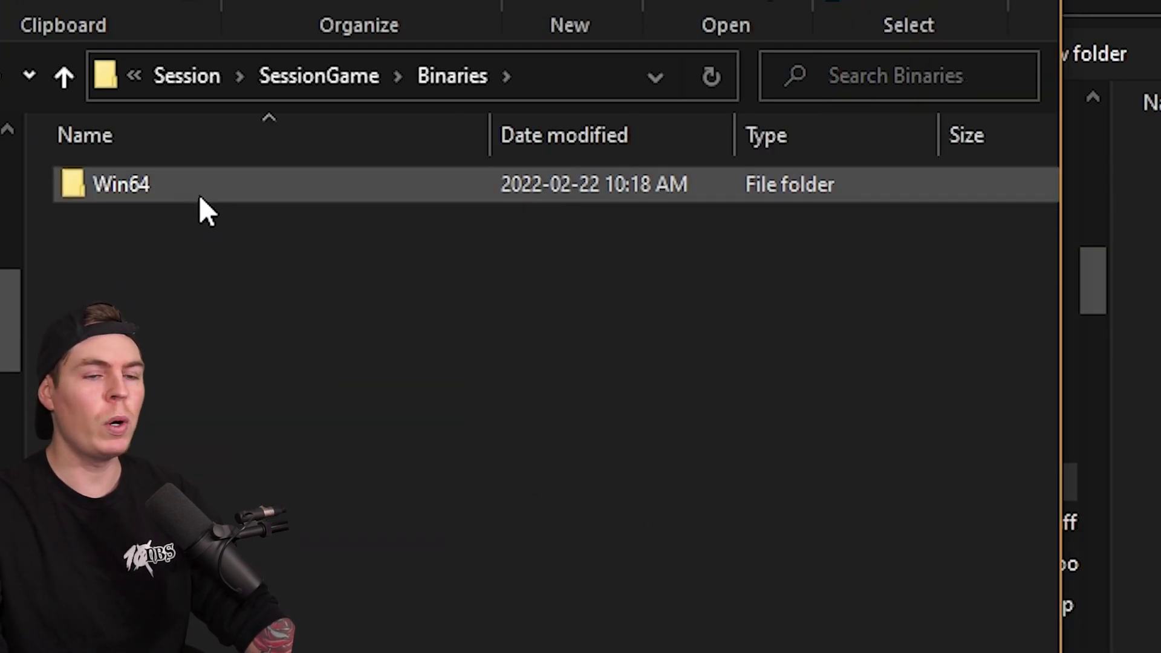
{"action": "double_click", "coordinate": [200, 200]}
{"action": "left_click", "coordinate": [524, 83]}
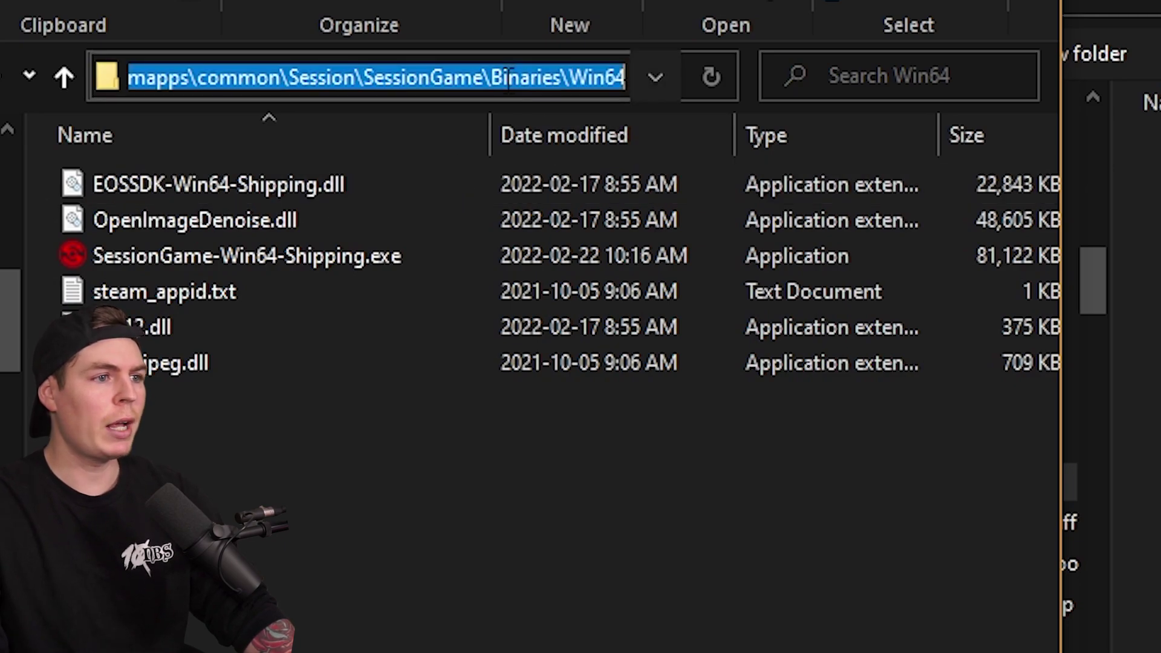
{"action": "right_click", "coordinate": [509, 78]}
{"action": "left_click", "coordinate": [576, 202]}
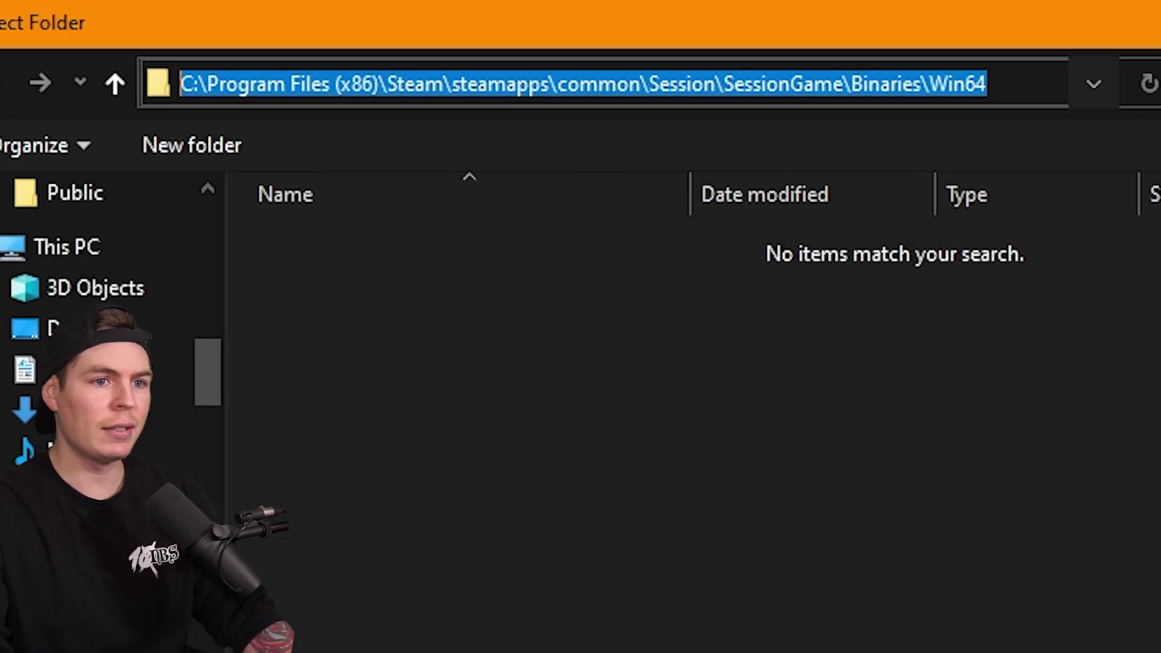
- Select C:\Program Files (x86)\Steam\steamapps\common\Session\SessionGame\Binaries\Win64 as the folder in Unreal Mod Unlocker and patch the game
{"action": "key", "text": "Return"}
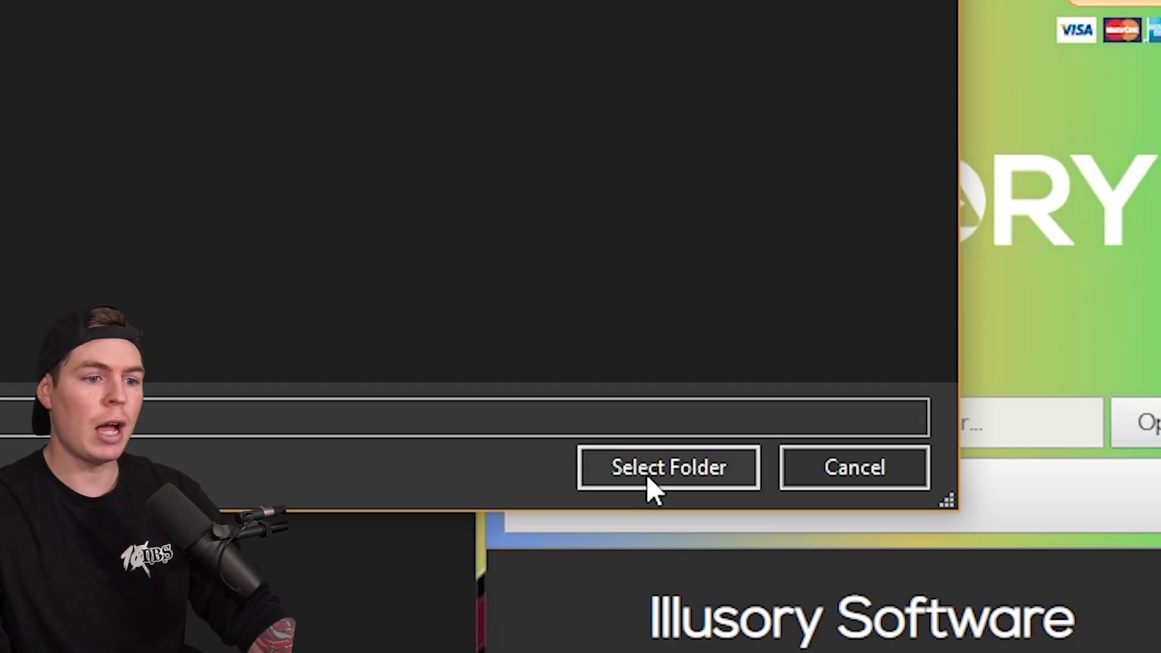
{"action": "left_click", "coordinate": [647, 474]}
{"action": "left_click", "coordinate": [901, 517]}
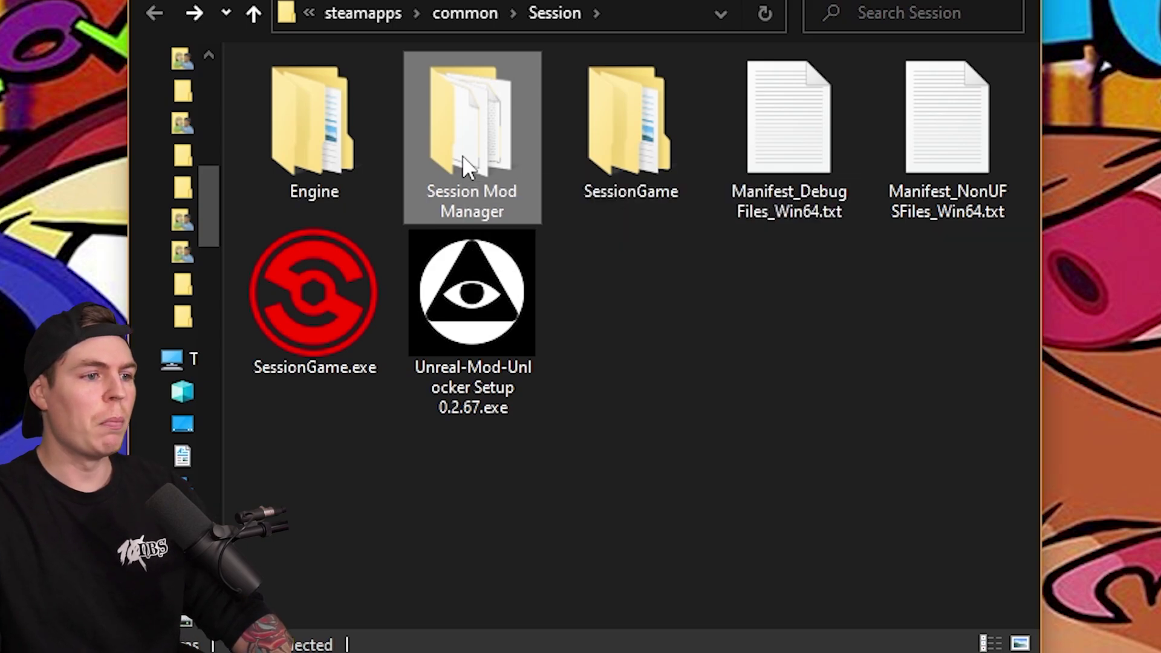
- Launch SessionModManager.exe and set its game path to C:\Program Files (x86)\Steam\steamapps\common\Session
{"action": "double_click", "coordinate": [462, 163]}
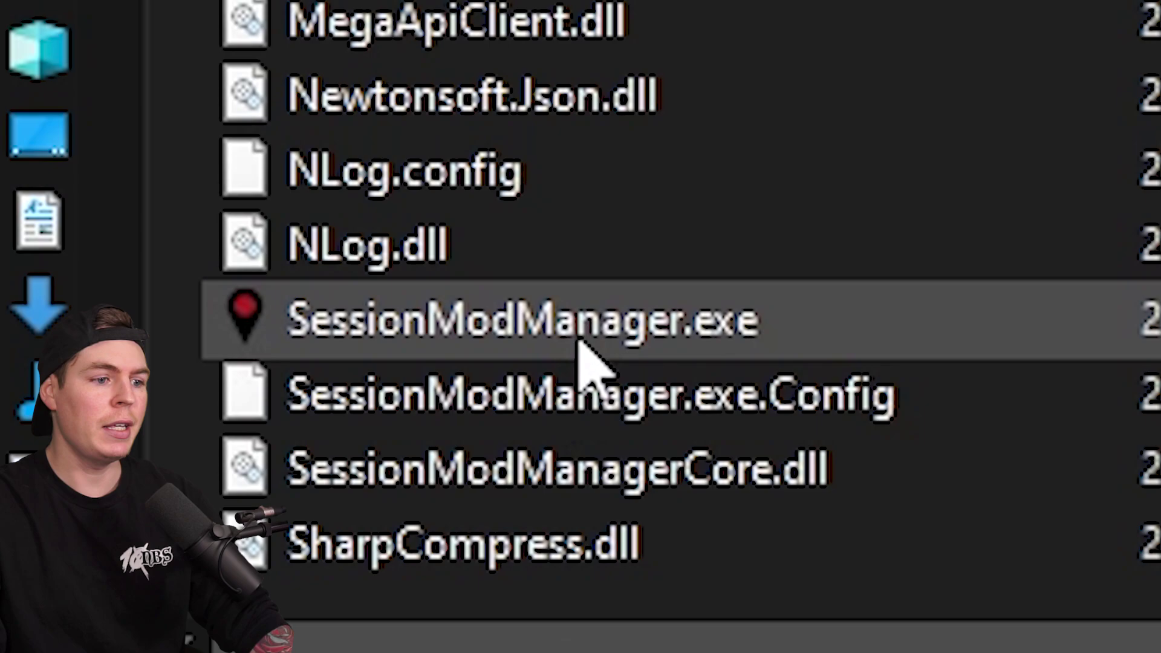
{"action": "double_click", "coordinate": [583, 357]}
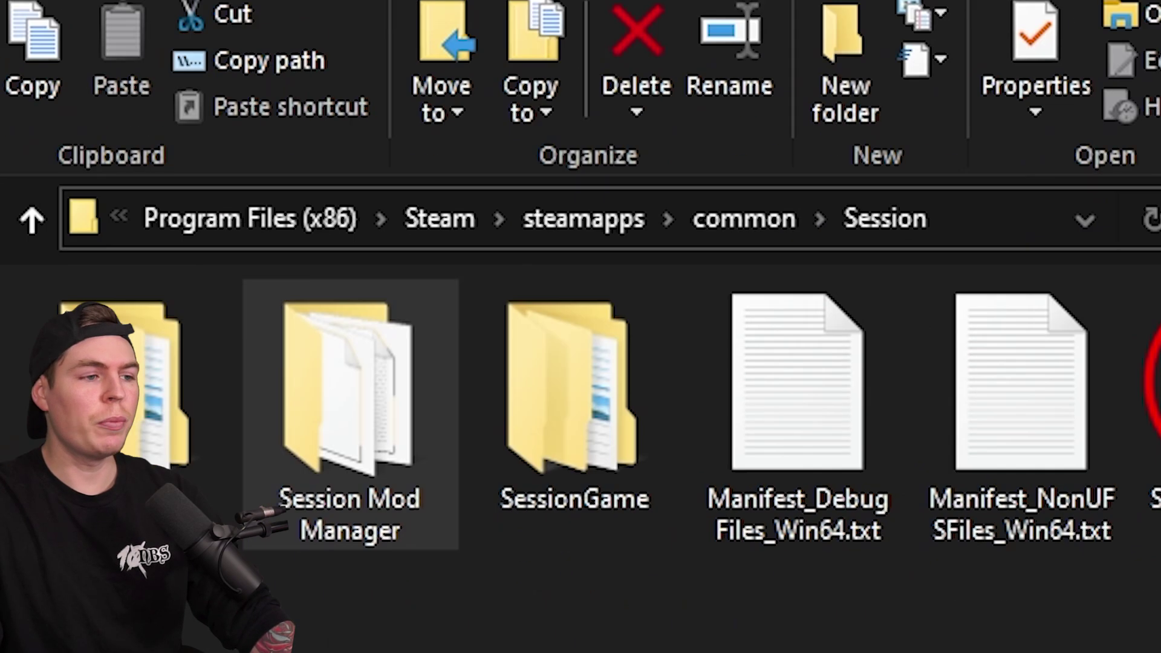
{"action": "left_click", "coordinate": [994, 221]}
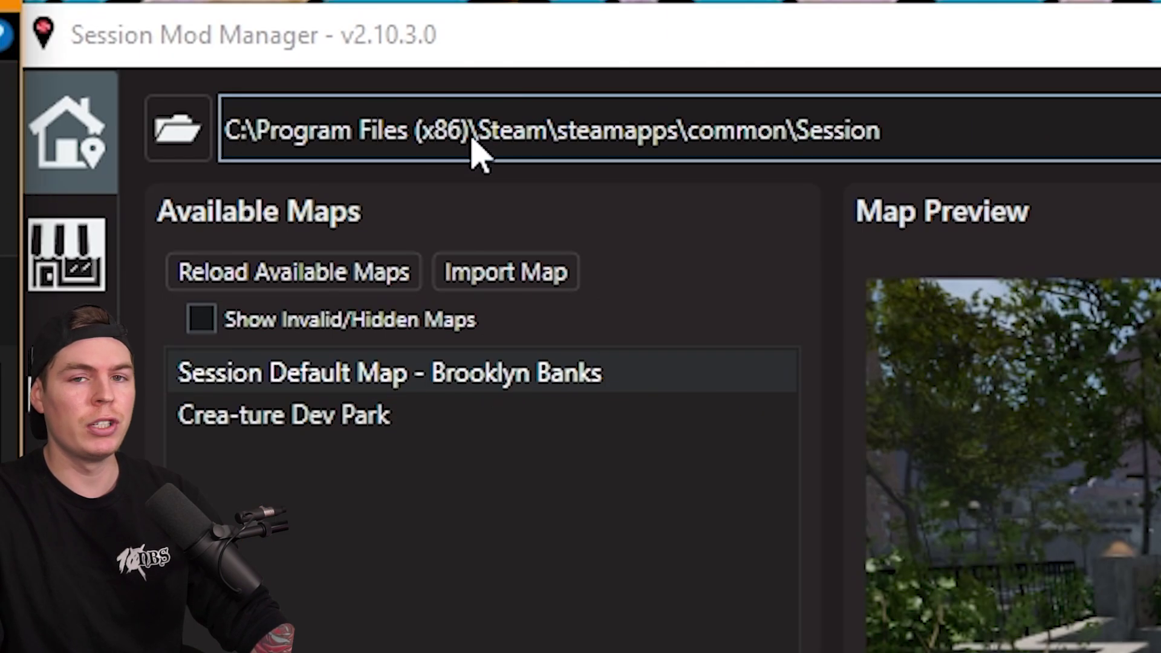
{"action": "left_click", "coordinate": [446, 73]}
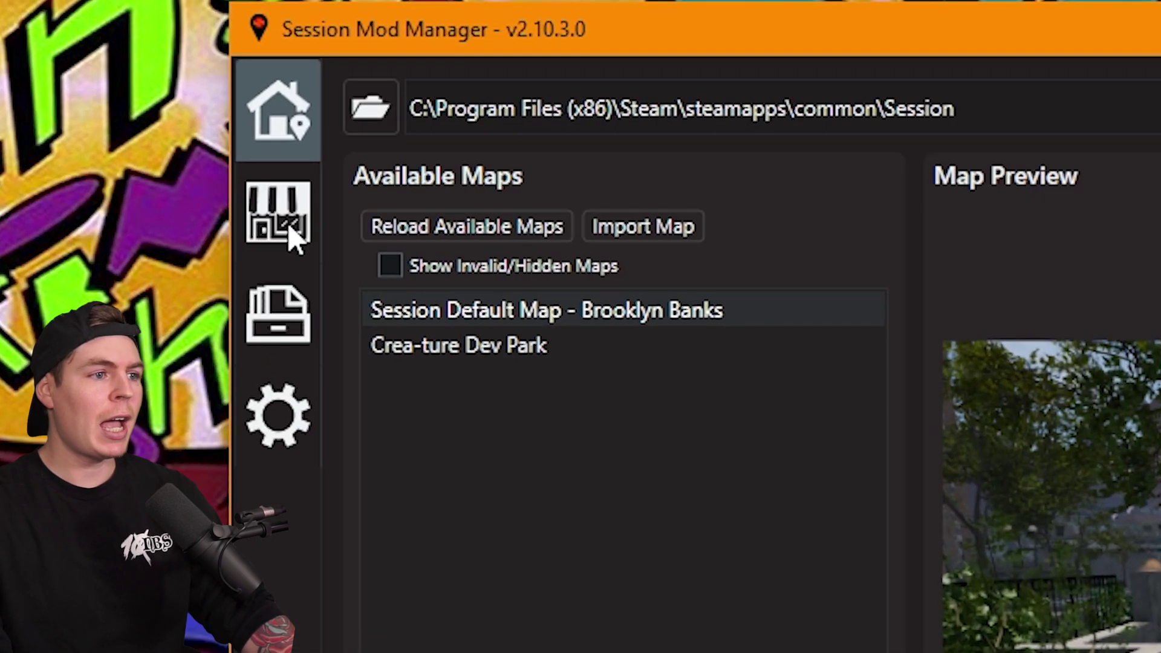
- Limit the mod manager's asset store to the Maps category and install the EasyDayHigh map
{"action": "left_click", "coordinate": [219, 108]}
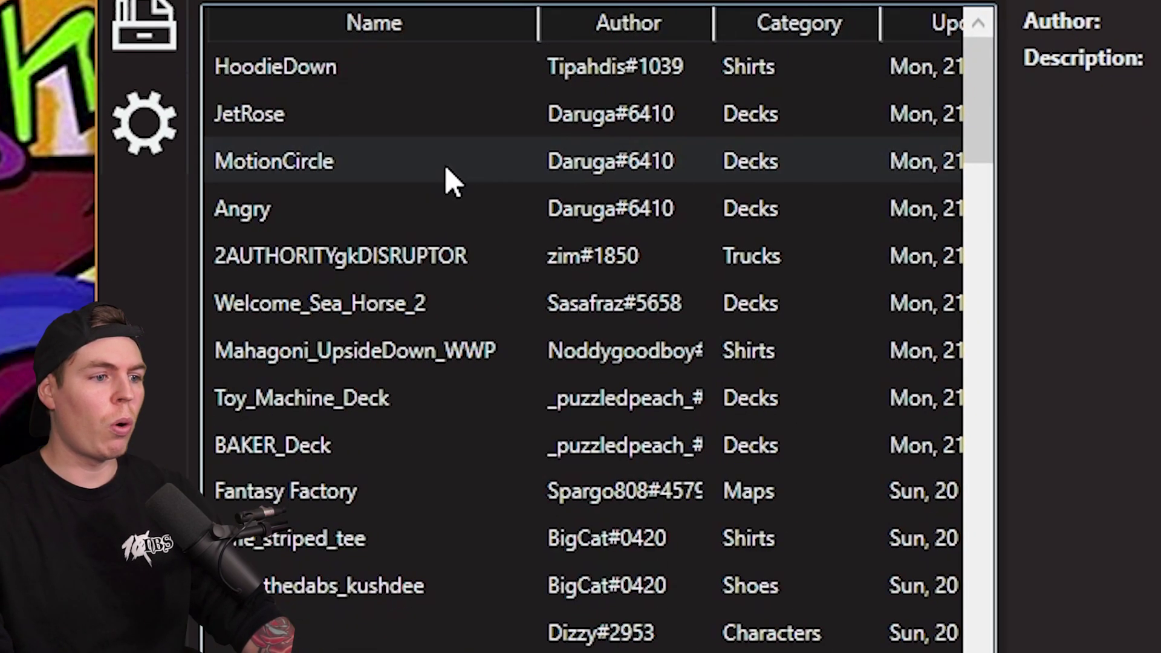
{"action": "scroll", "coordinate": [586, 460], "scroll_direction": "down", "scroll_amount": 10}
{"action": "scroll", "coordinate": [461, 186], "scroll_direction": "down", "scroll_amount": 1}
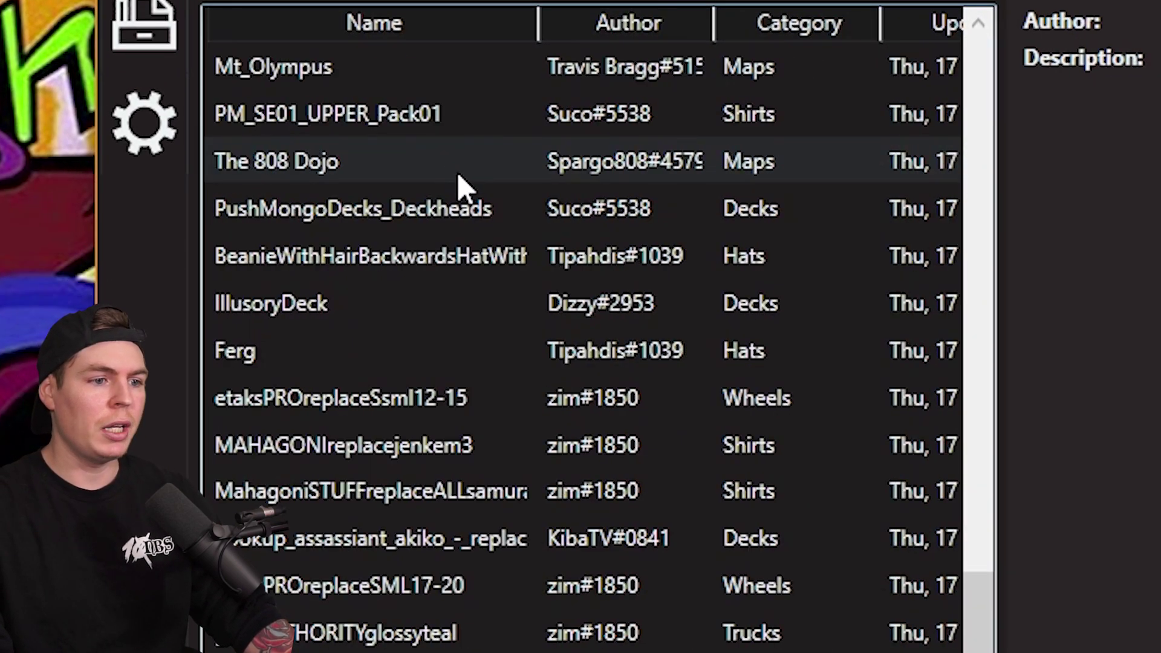
{"action": "scroll", "coordinate": [461, 187], "scroll_direction": "up", "scroll_amount": 10}
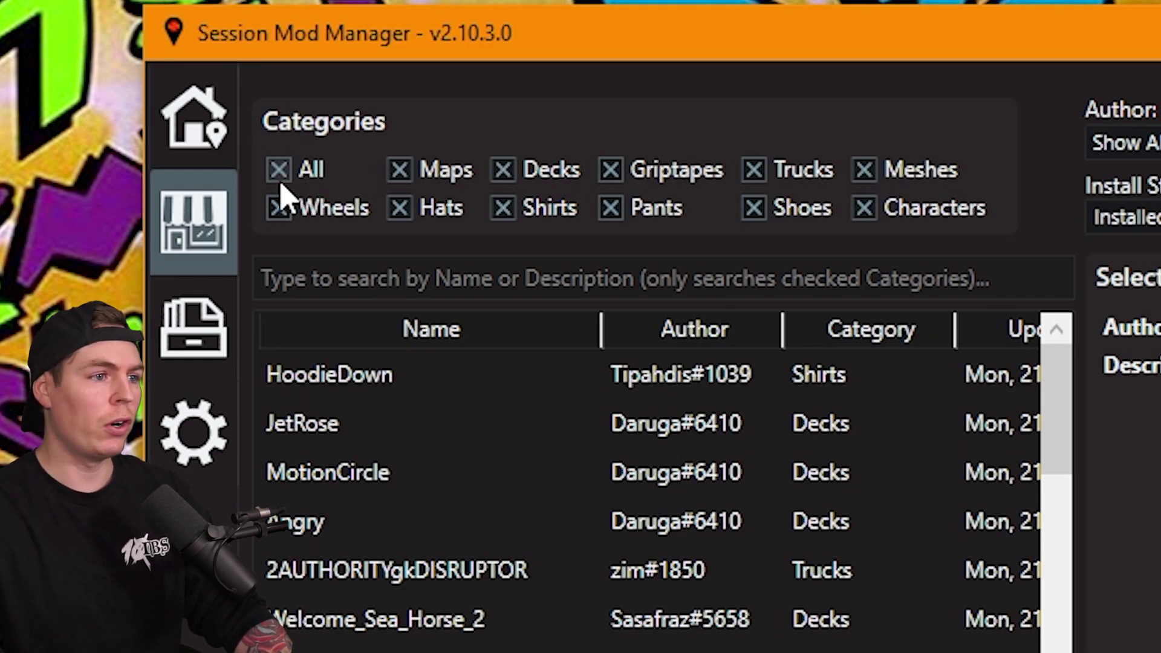
{"action": "left_click", "coordinate": [303, 177]}
{"action": "left_click", "coordinate": [400, 172]}
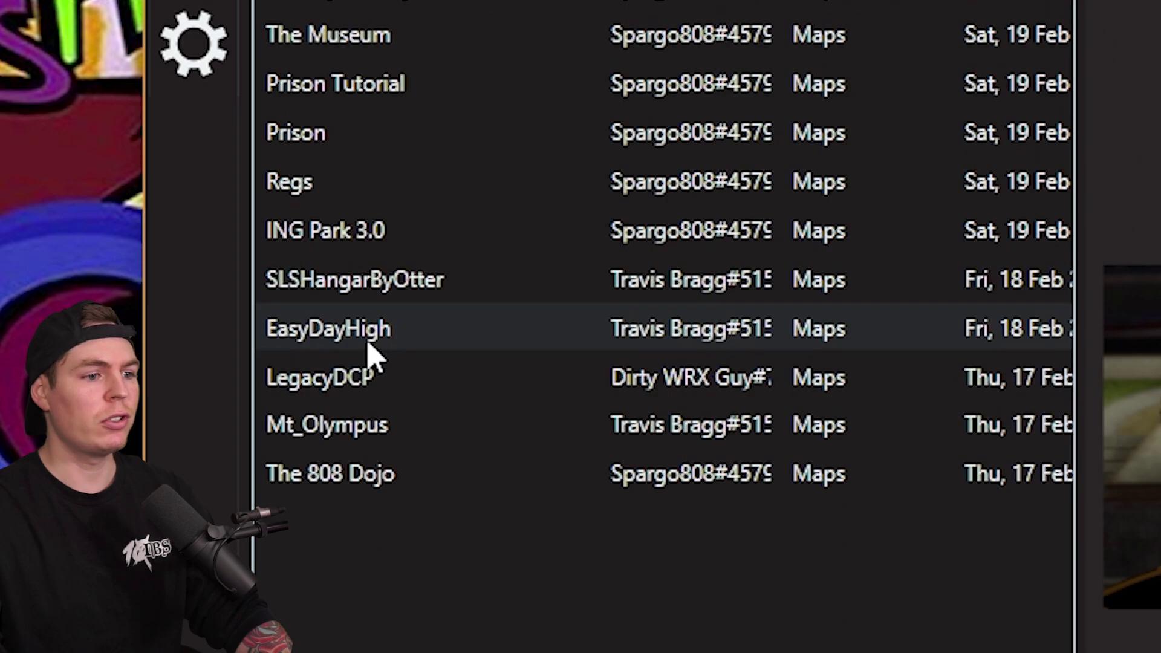
{"action": "left_click", "coordinate": [367, 345]}
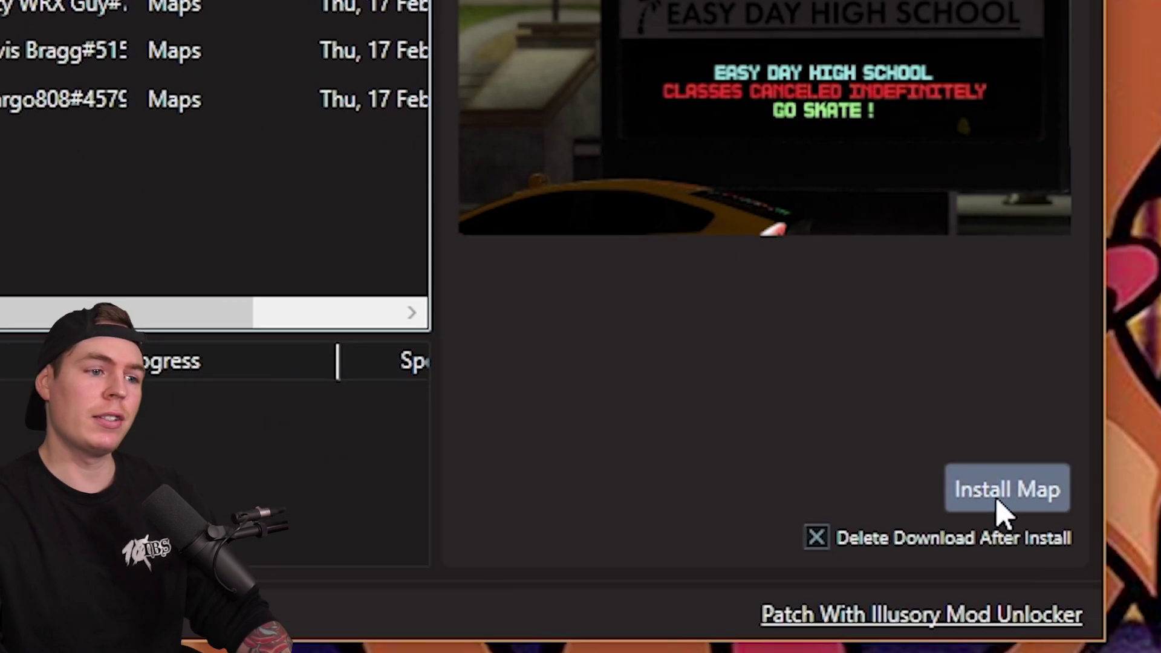
{"action": "left_click", "coordinate": [995, 499]}
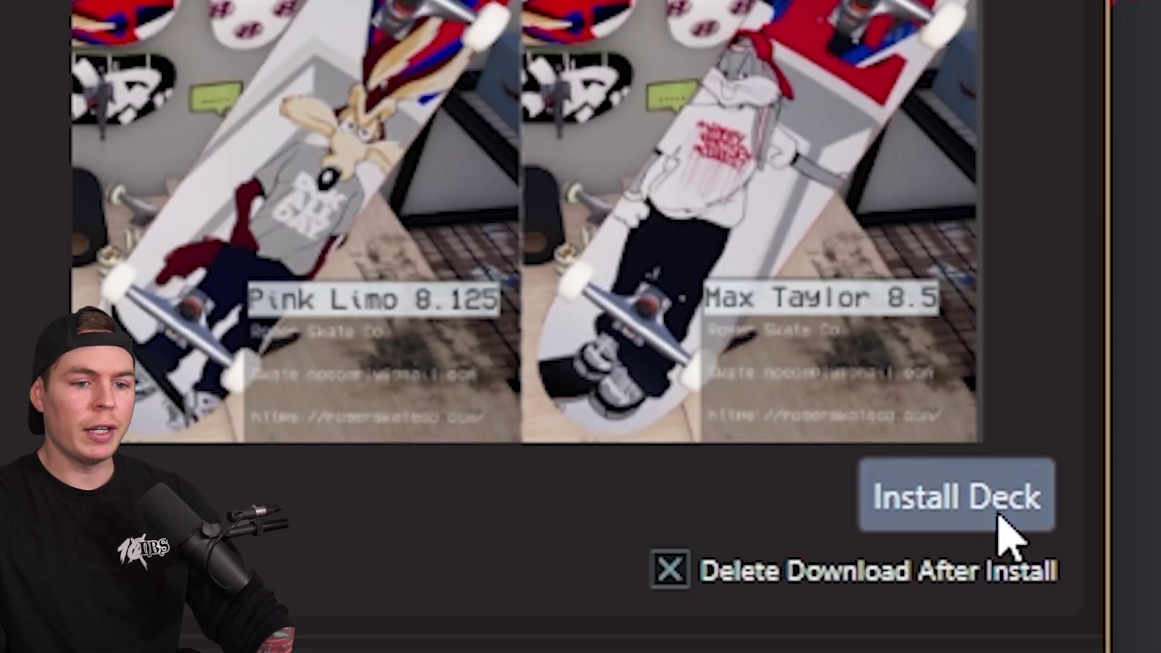
- Install the DGK_Love_Decks deck mod from the asset store and select it in the list of installed mods
{"action": "left_click", "coordinate": [998, 517]}
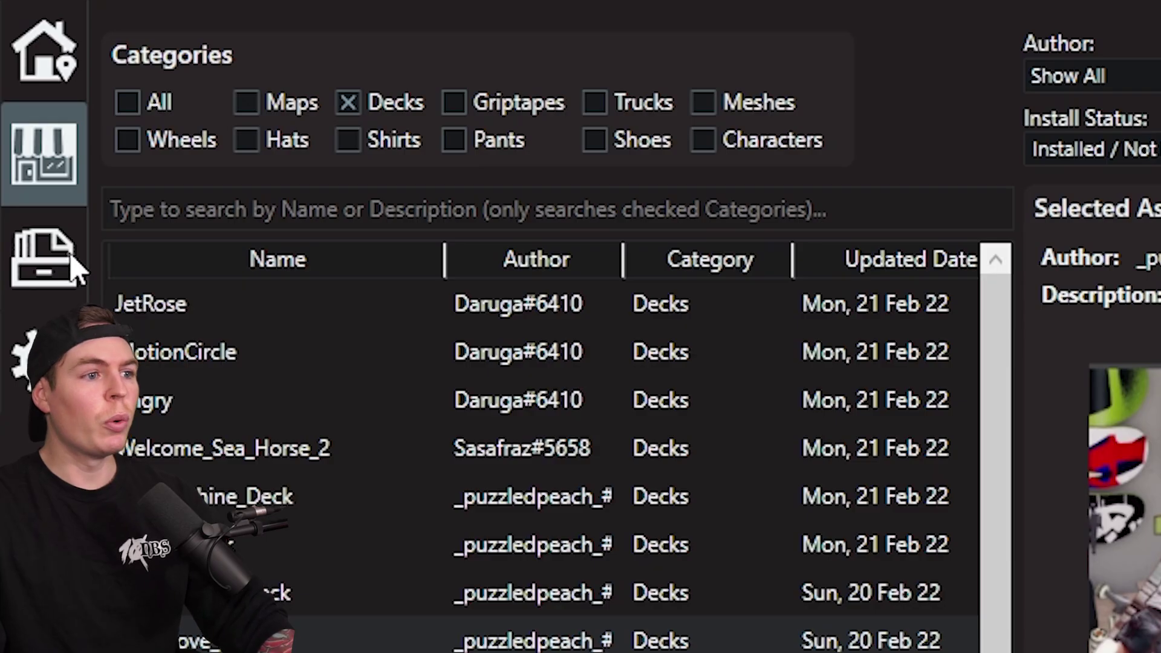
{"action": "left_click", "coordinate": [72, 260]}
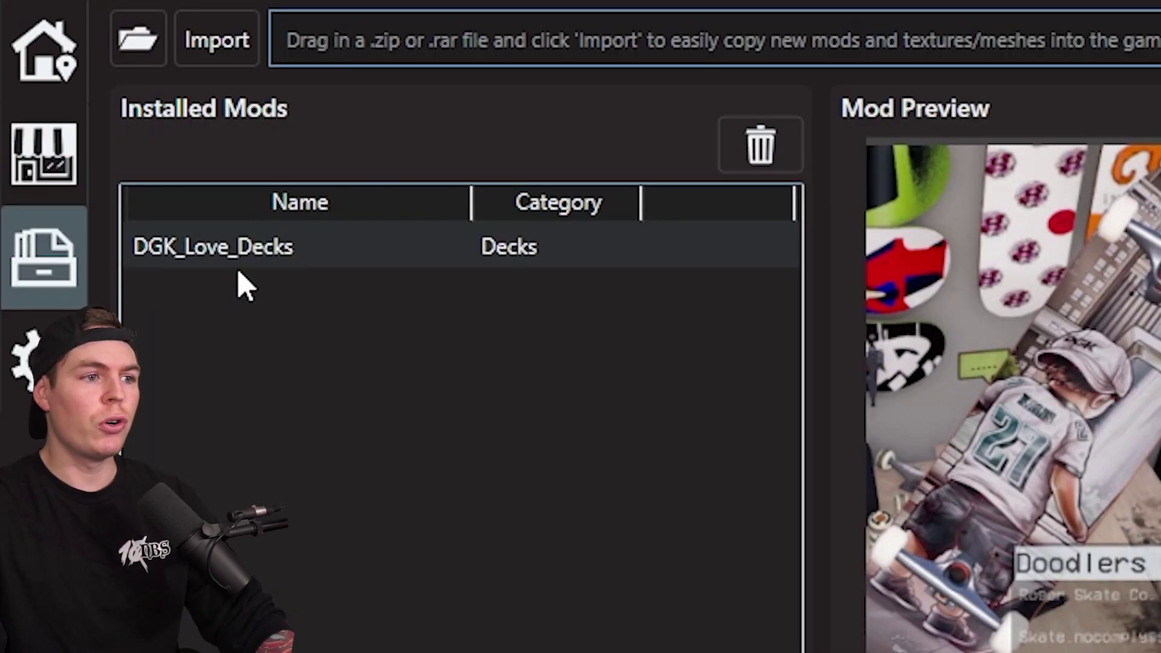
{"action": "left_click", "coordinate": [235, 257]}
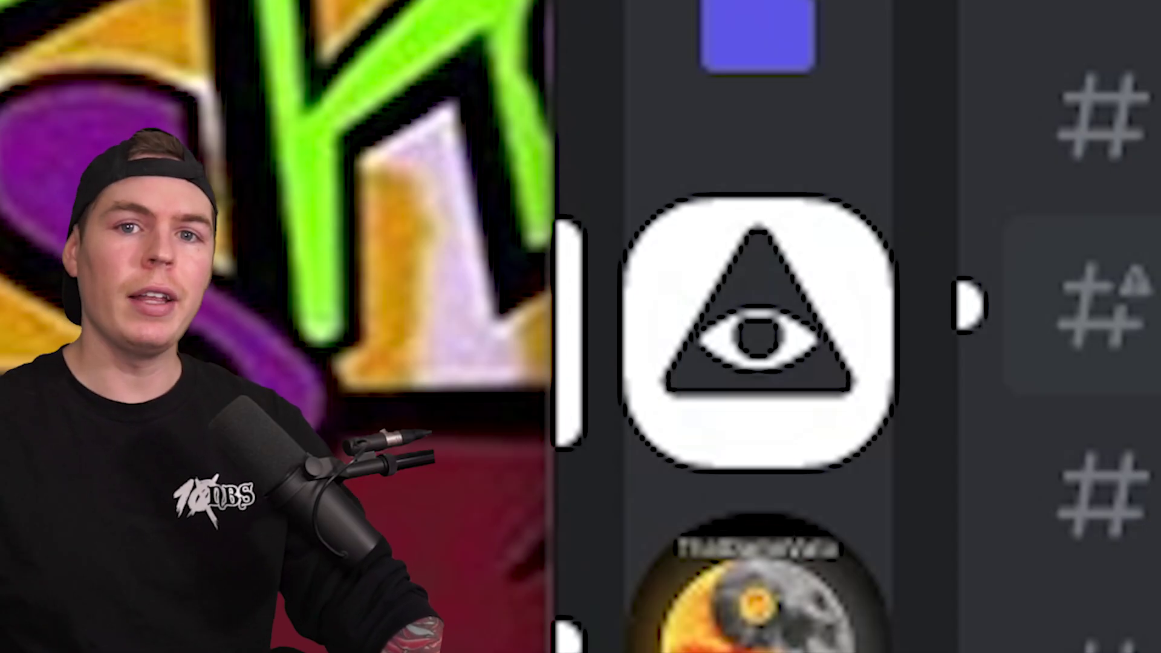
- Look through the Session mods Discord server's channel list and open the map-releases channel
{"action": "scroll", "coordinate": [557, 212], "scroll_direction": "down", "scroll_amount": 10}
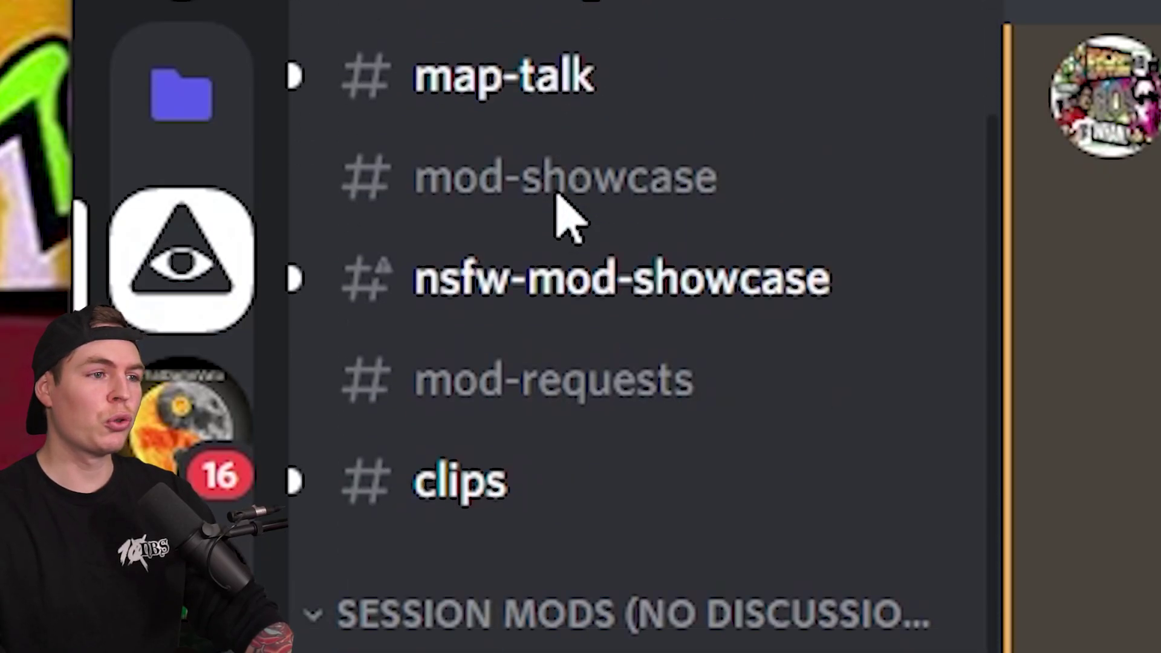
{"action": "scroll", "coordinate": [514, 302], "scroll_direction": "down", "scroll_amount": 10}
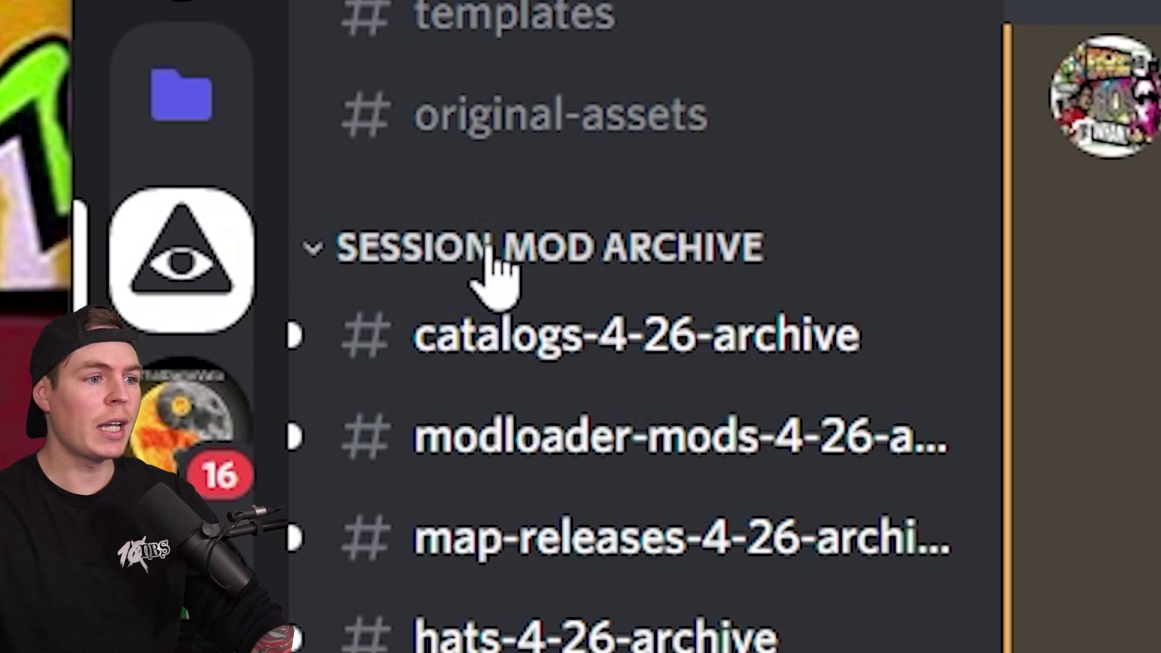
{"action": "scroll", "coordinate": [580, 315], "scroll_direction": "down", "scroll_amount": 10}
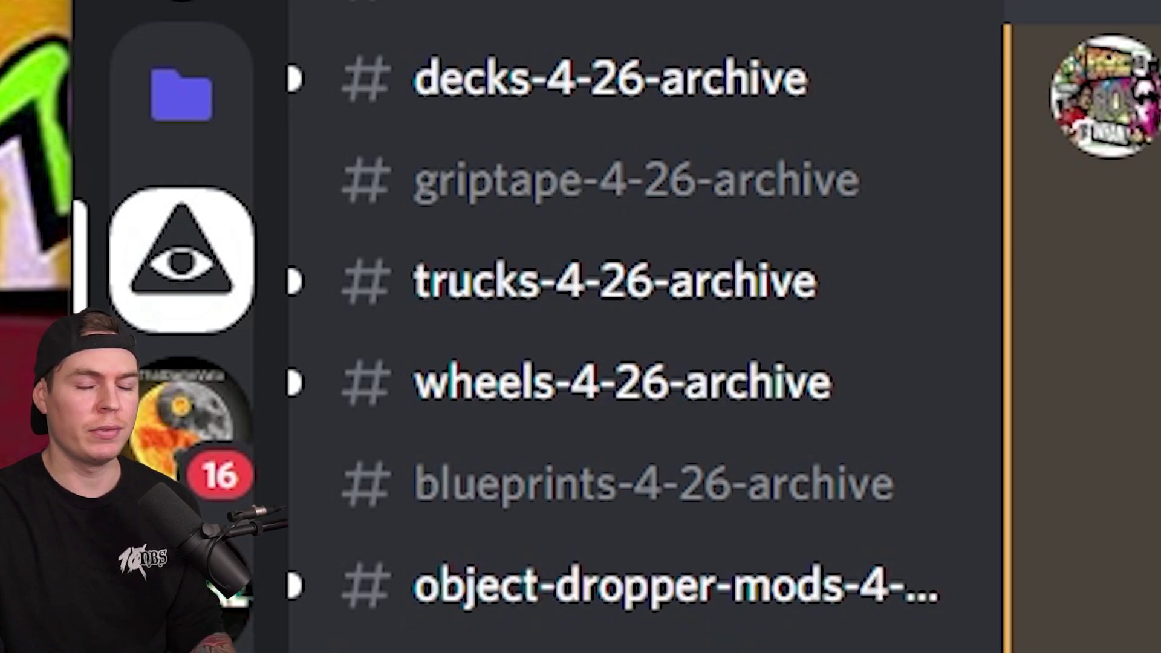
{"action": "scroll", "coordinate": [478, 437], "scroll_direction": "down", "scroll_amount": 5}
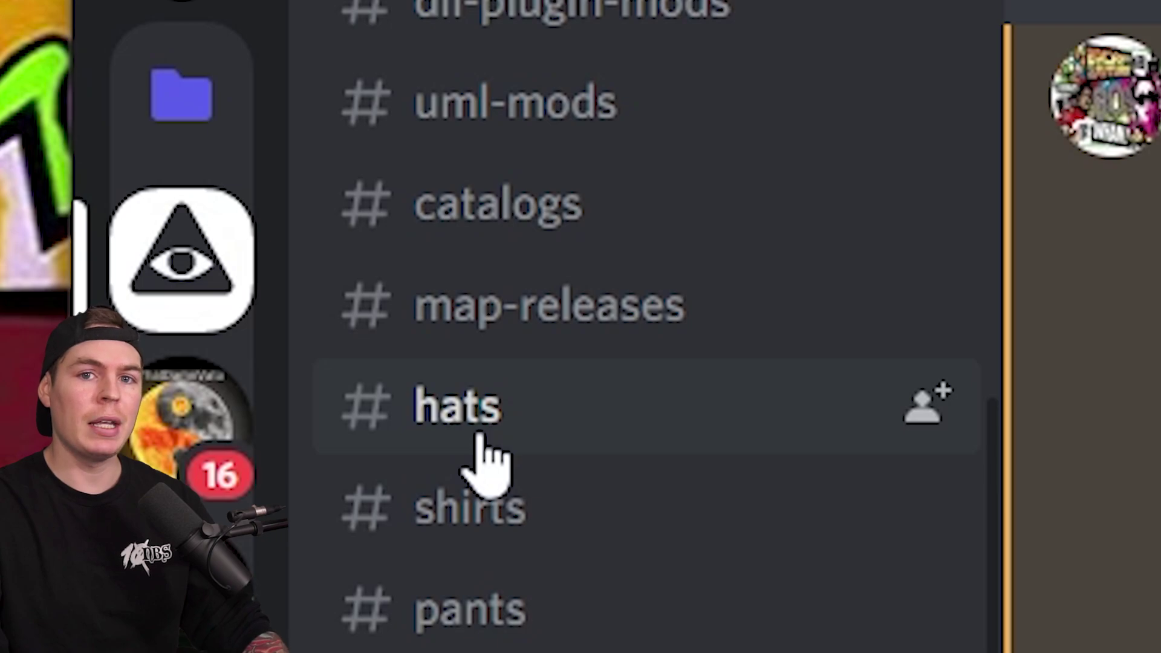
{"action": "left_click", "coordinate": [477, 341]}
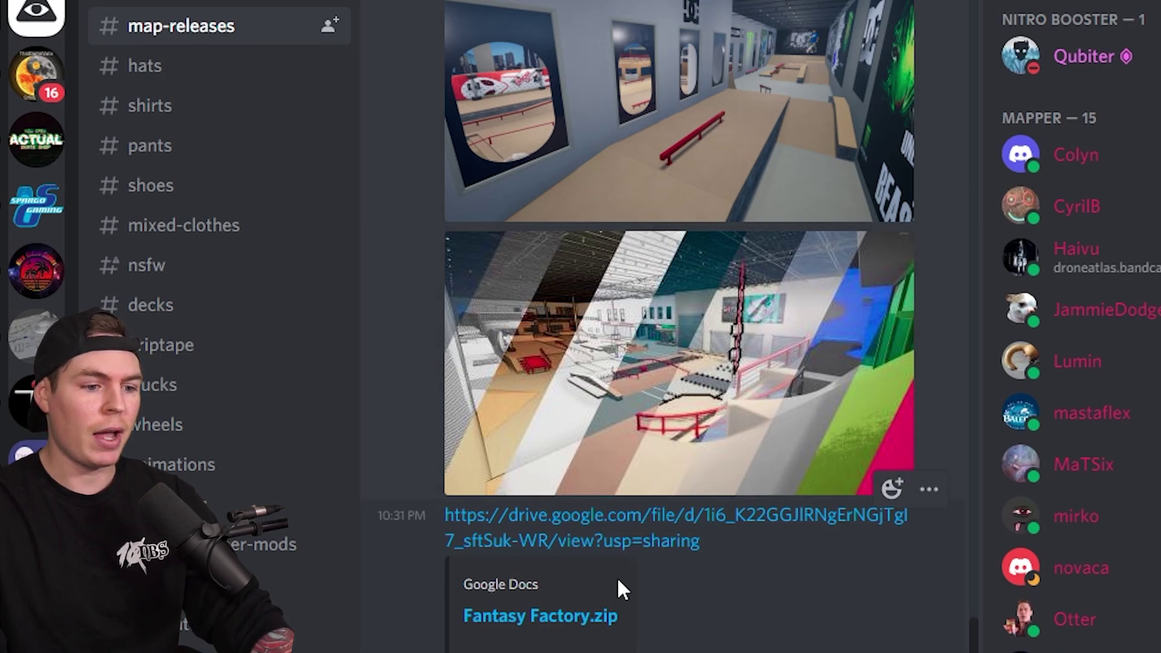
- Download Fantasy Factory.zip from its Google Drive link in the map-releases channel and place it on the desktop
{"action": "left_click", "coordinate": [593, 623]}
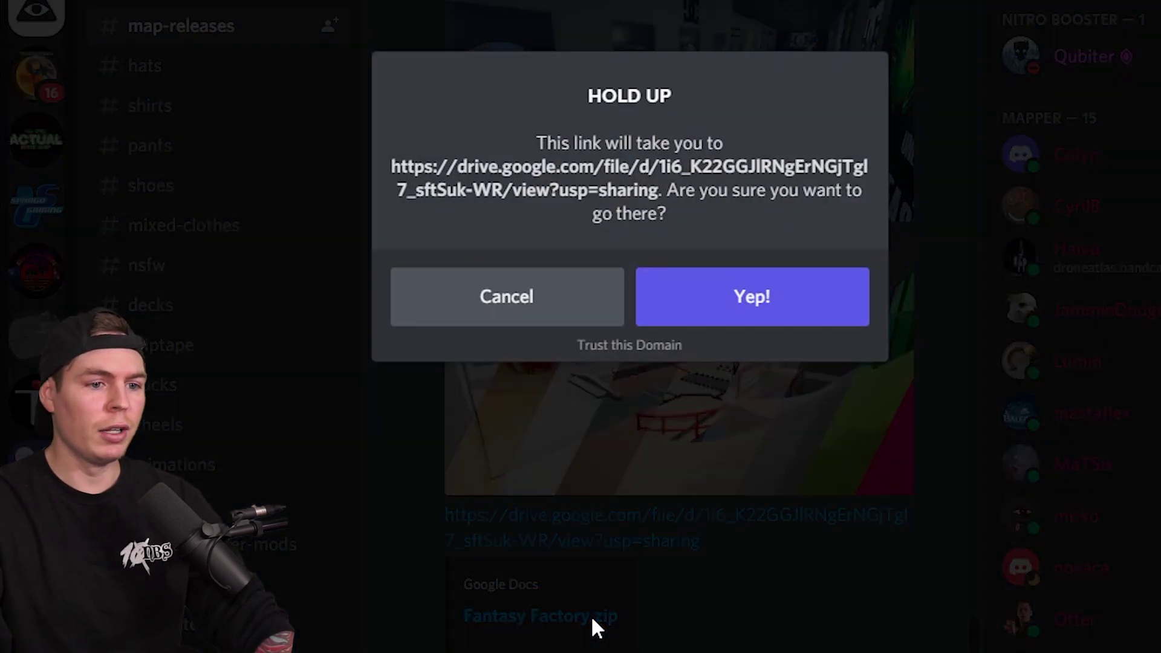
{"action": "left_click", "coordinate": [744, 321]}
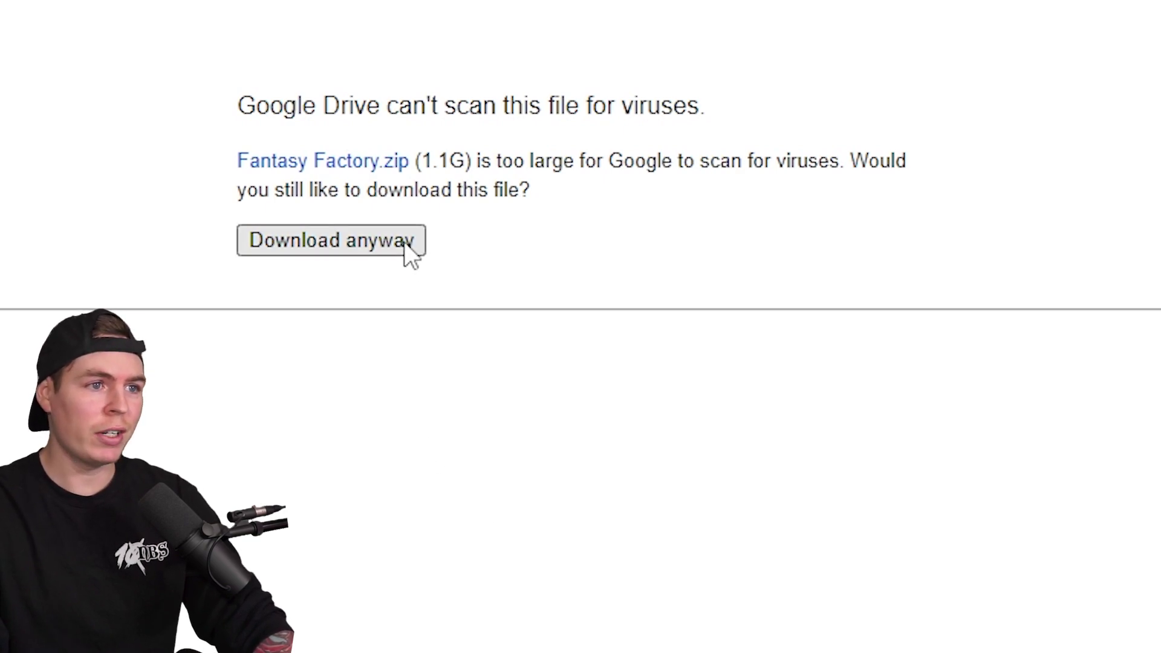
{"action": "left_click", "coordinate": [403, 243]}
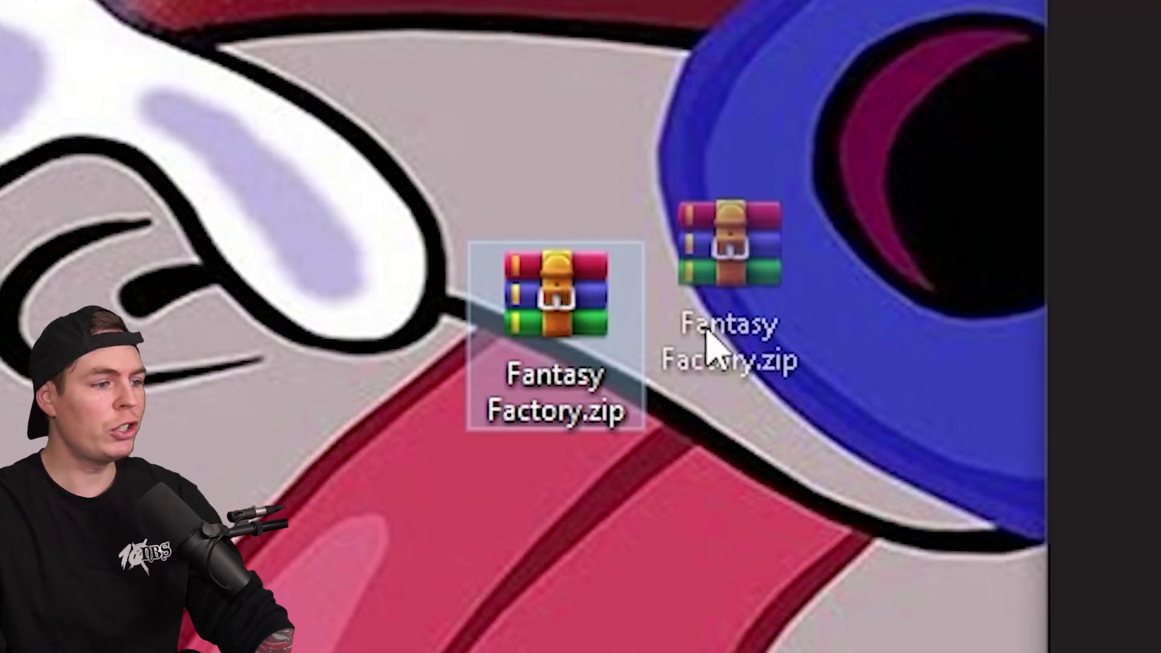
{"action": "left_click_drag", "start_coordinate": [708, 336], "coordinate": [547, 471]}
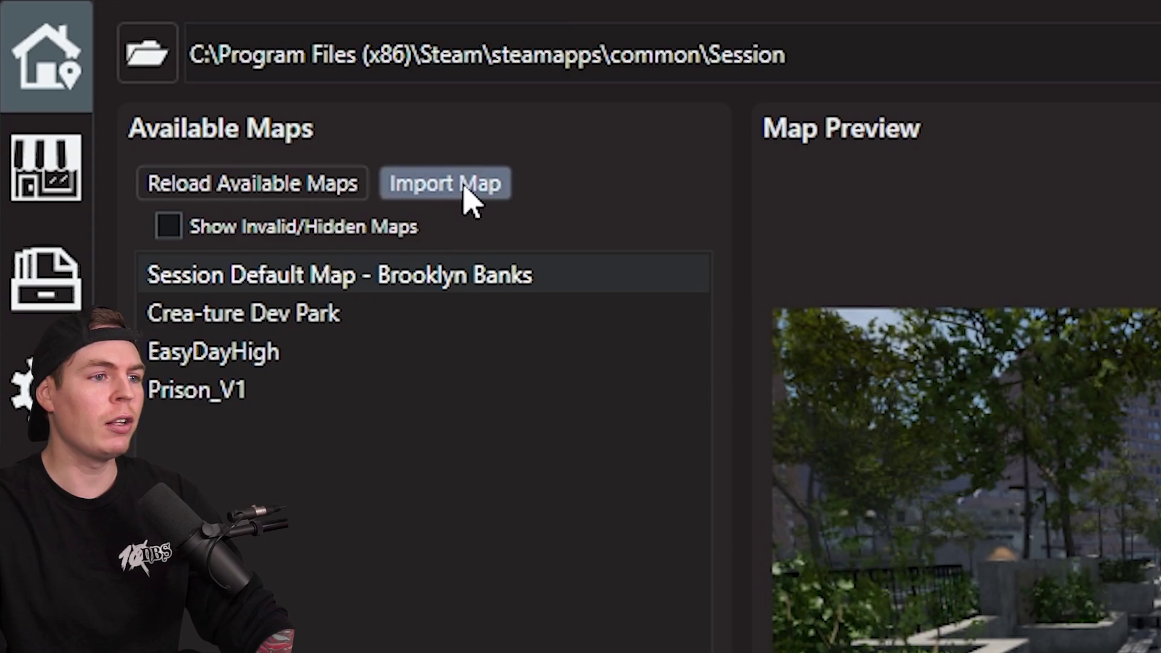
- Import Fantasy Factory.zip as a map in Session Mod Manager and reload the available maps
{"action": "left_click", "coordinate": [464, 188]}
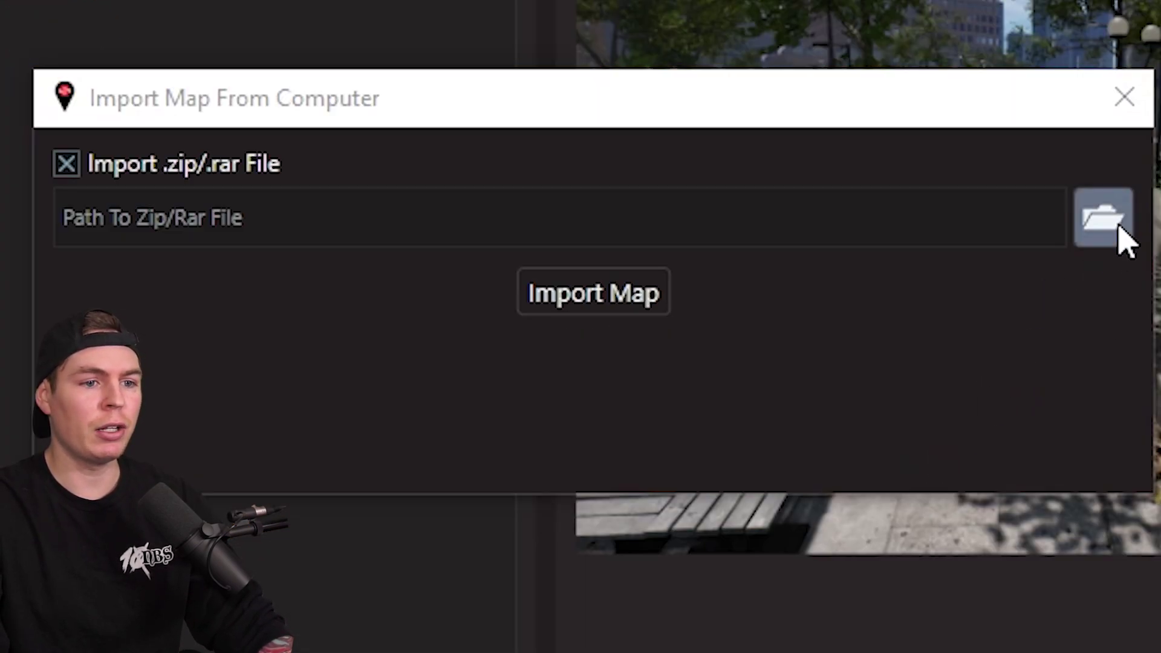
{"action": "left_click", "coordinate": [1117, 229]}
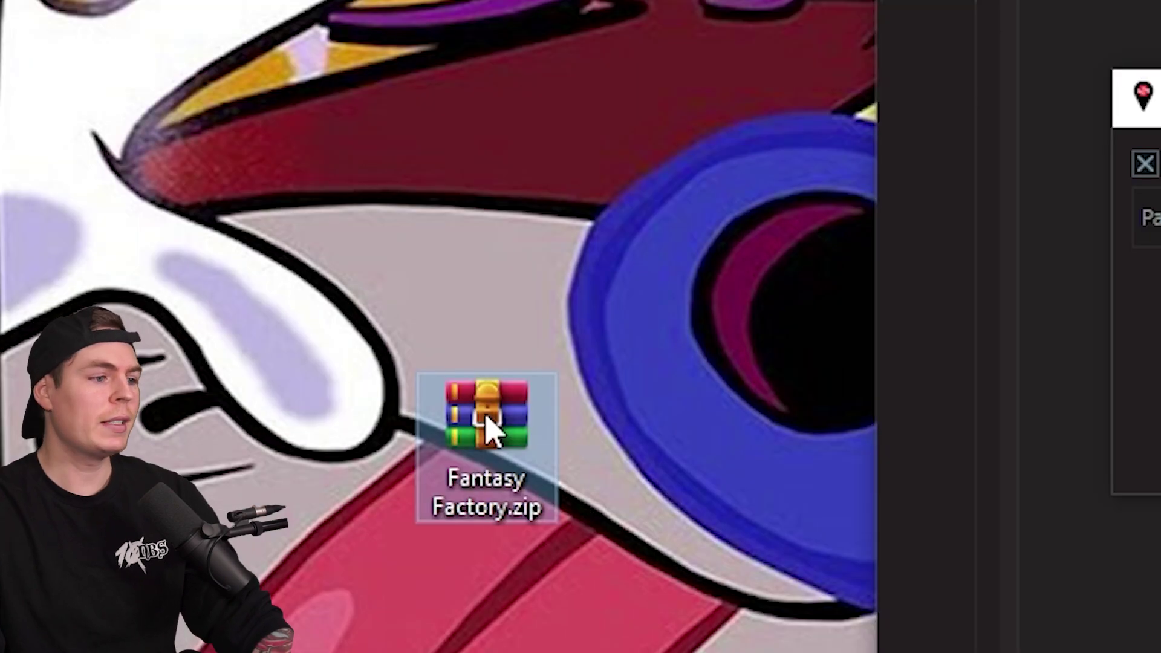
{"action": "left_click_drag", "start_coordinate": [484, 417], "coordinate": [223, 228]}
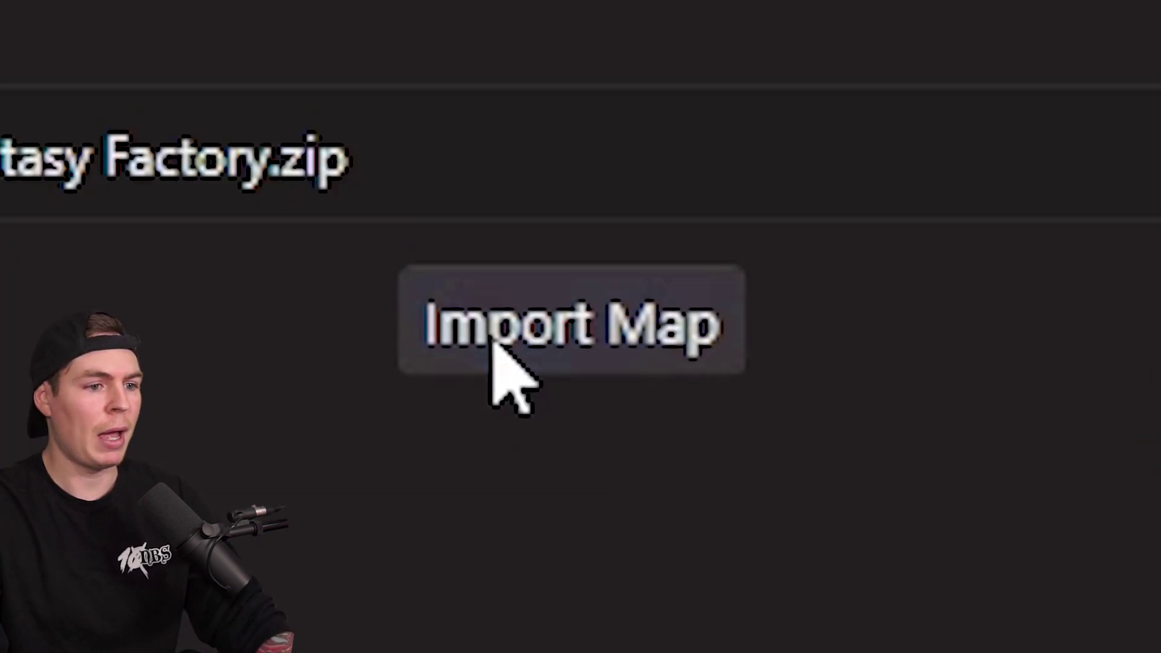
{"action": "left_click", "coordinate": [494, 343]}
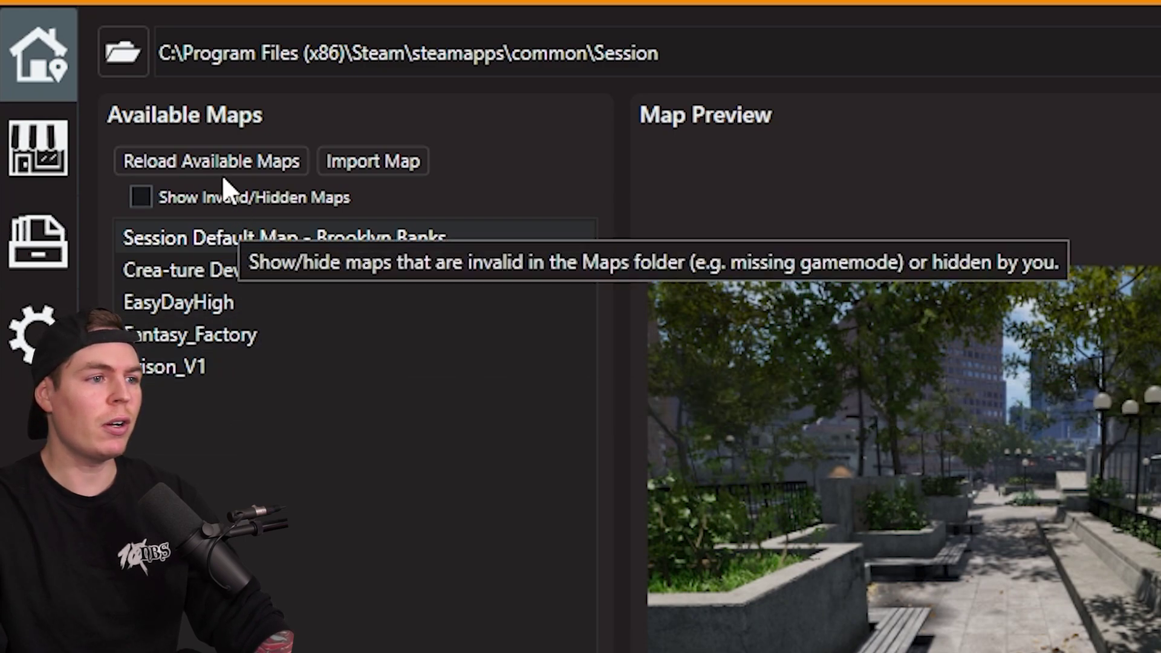
{"action": "left_click", "coordinate": [215, 158]}
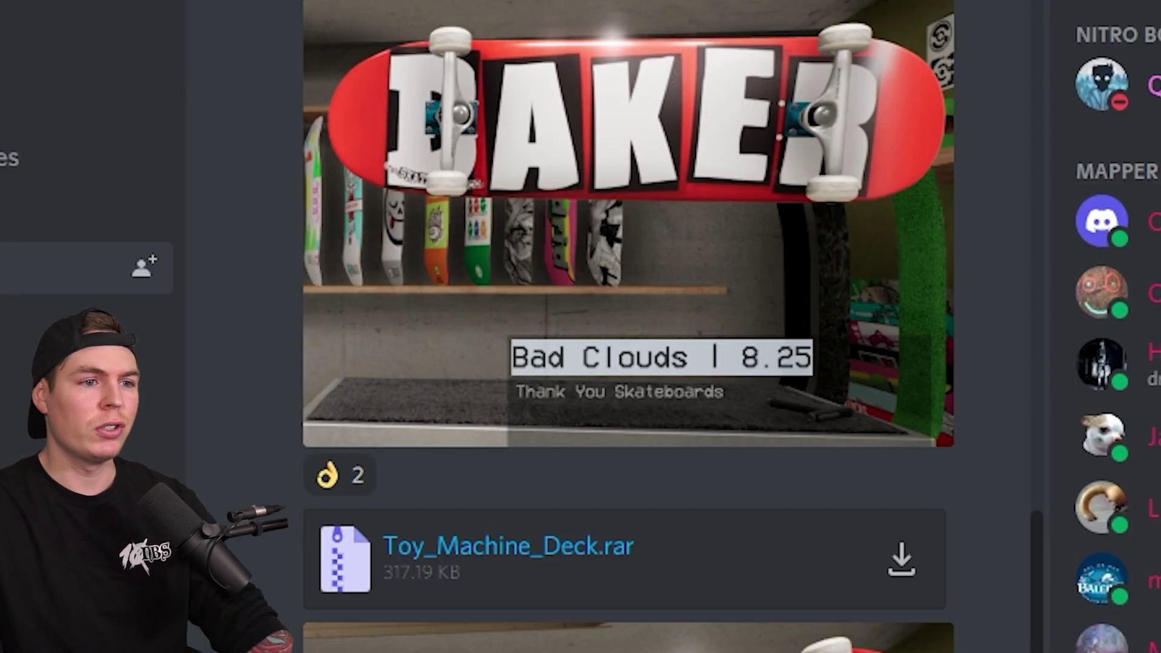
- Download the Baker deck archive from Discord, import it into Session Mod Manager's installed mods, and return to the available maps
{"action": "left_click", "coordinate": [901, 556]}
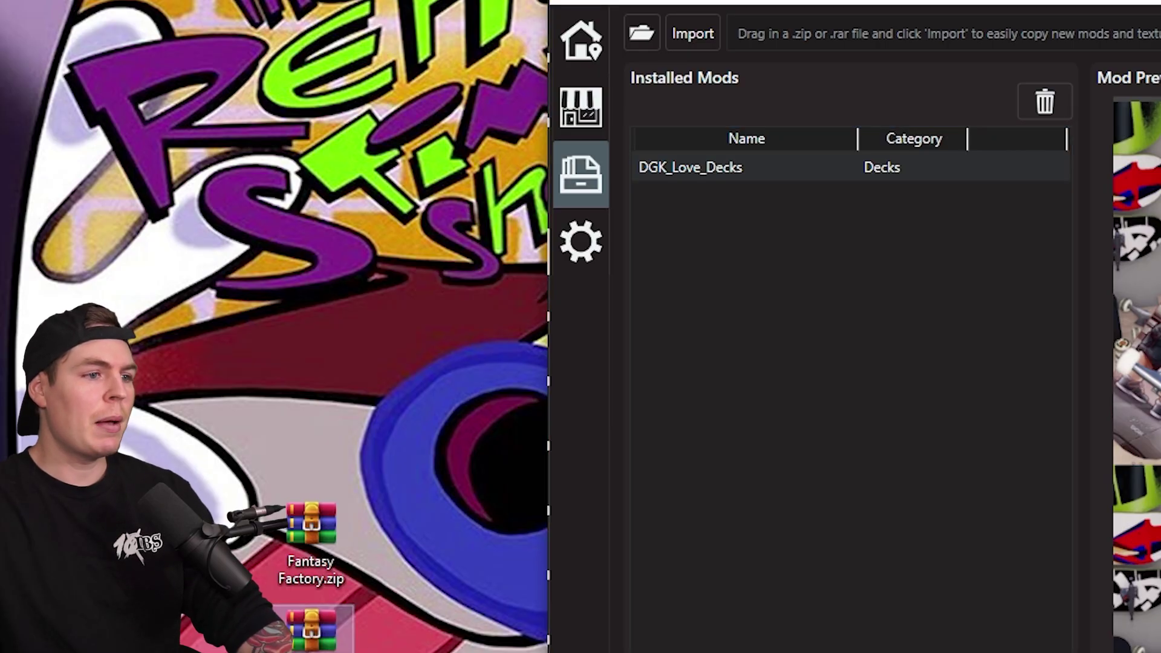
{"action": "left_click_drag", "start_coordinate": [326, 643], "coordinate": [593, 610]}
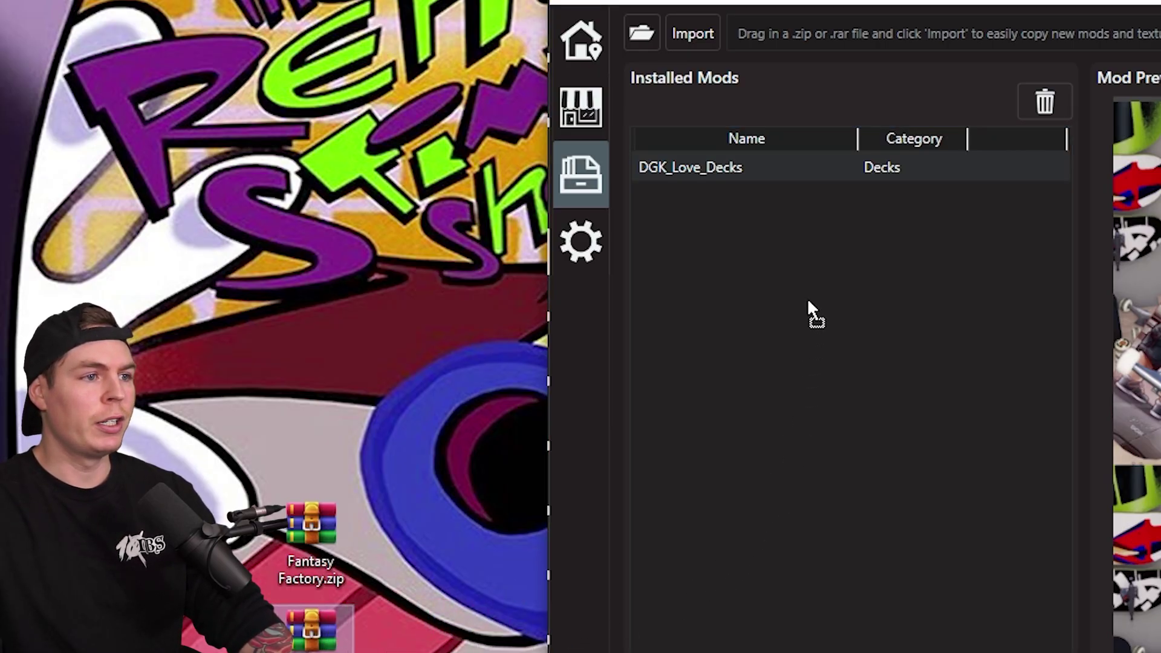
{"action": "left_click_drag", "start_coordinate": [810, 312], "coordinate": [861, 33]}
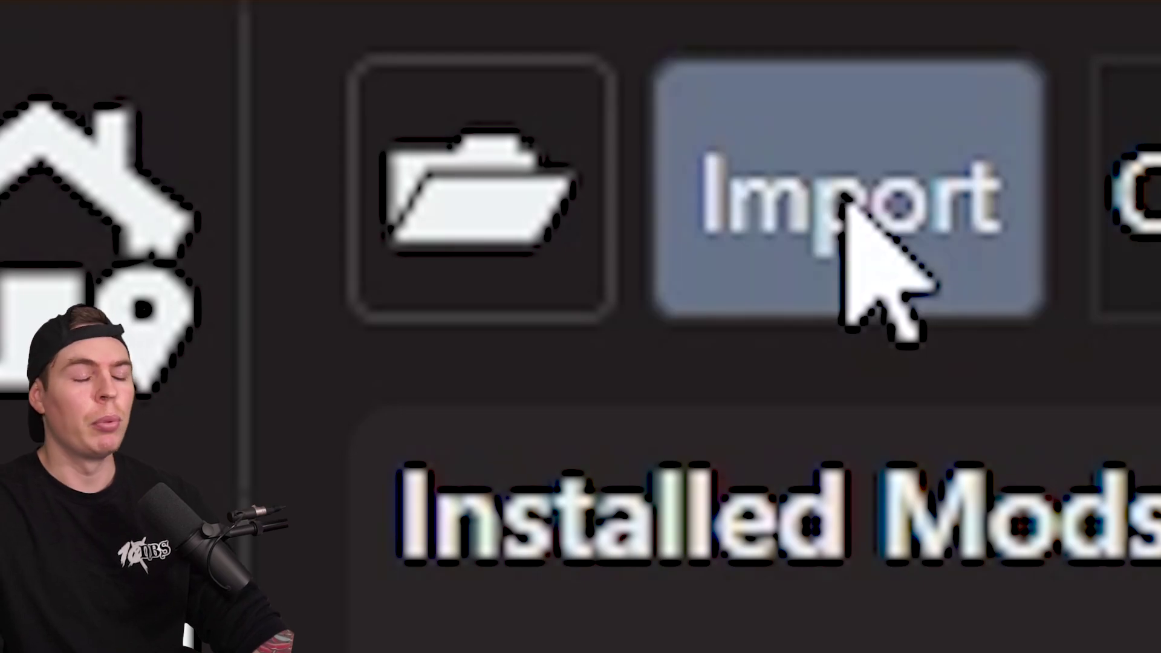
{"action": "left_click", "coordinate": [844, 201]}
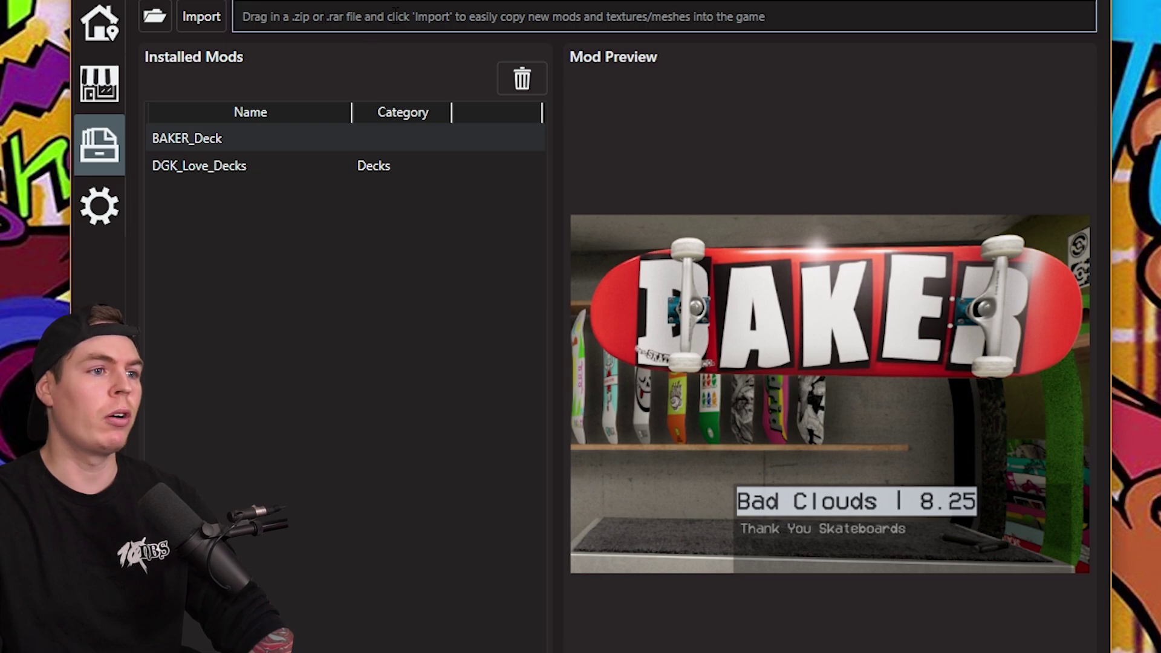
{"action": "left_click", "coordinate": [122, 41]}
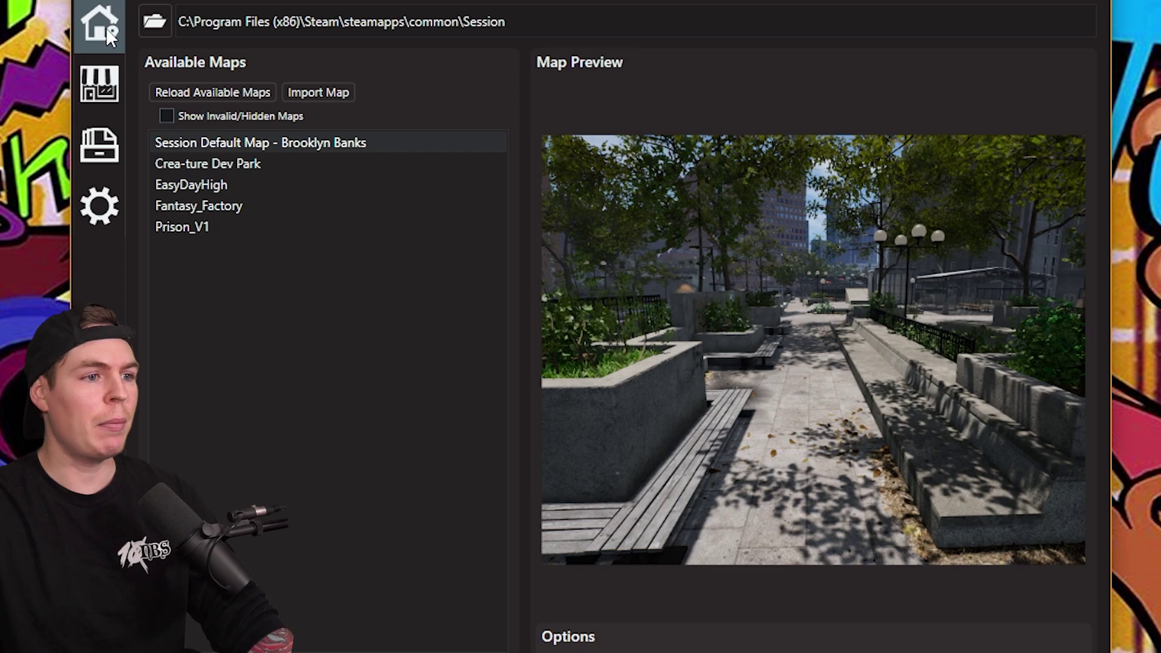
{"action": "left_click", "coordinate": [301, 92]}
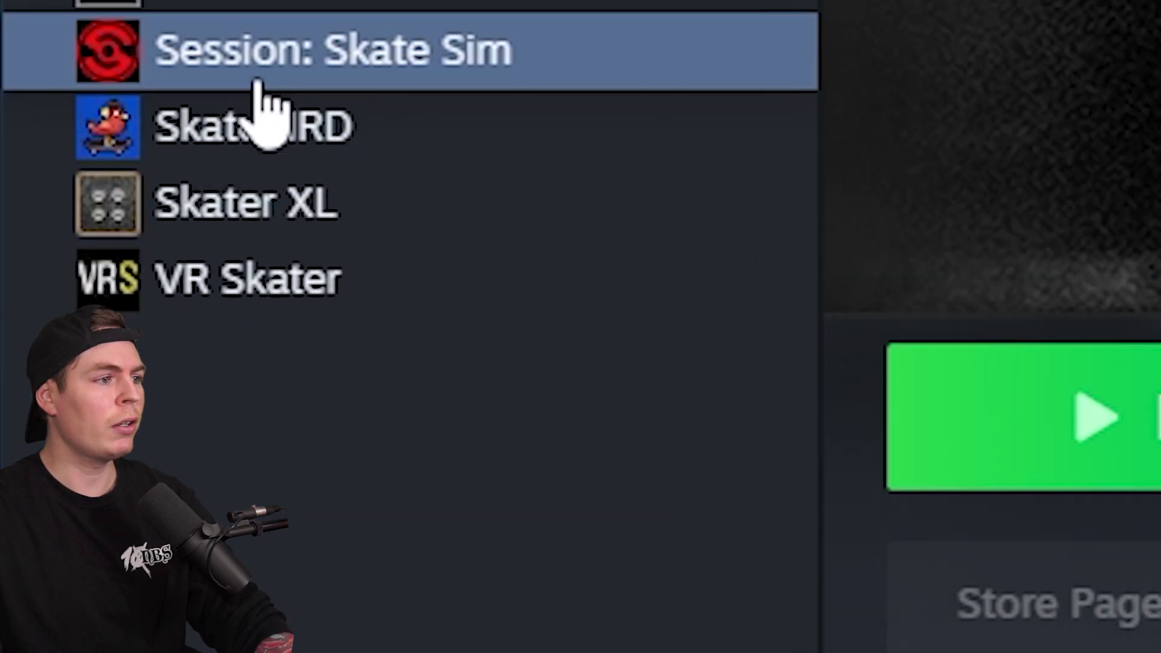
- Browse to the local files of Session: Skate Sim from its Steam properties and select the files in the game folder
{"action": "right_click", "coordinate": [258, 86]}
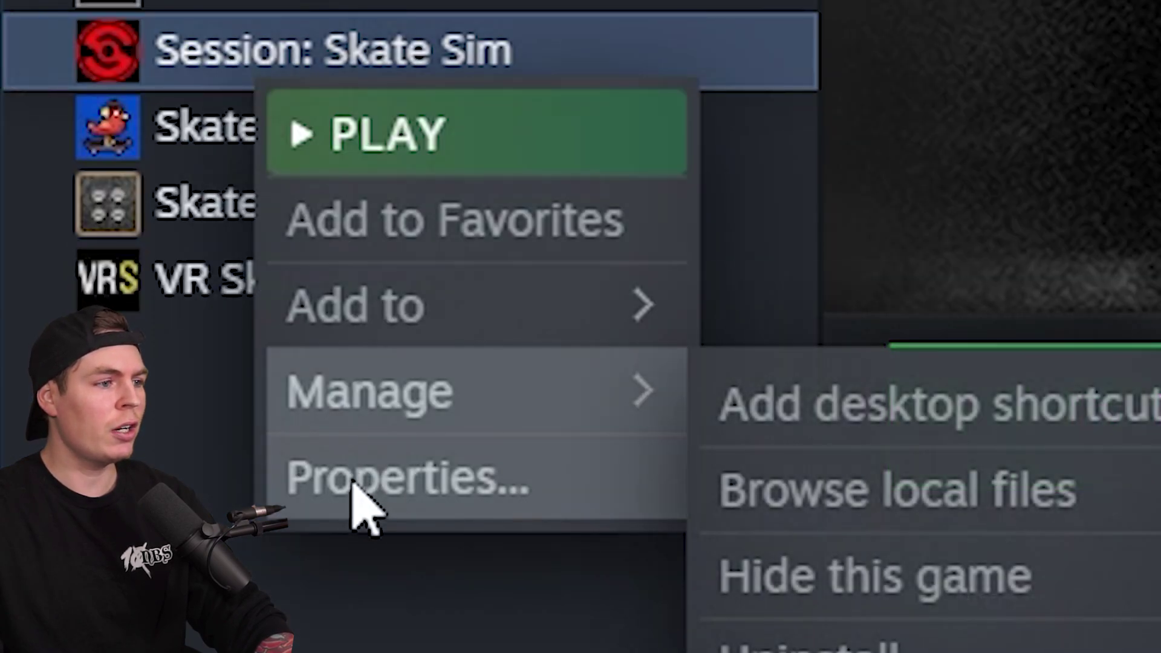
{"action": "left_click", "coordinate": [352, 484]}
{"action": "left_click", "coordinate": [75, 208]}
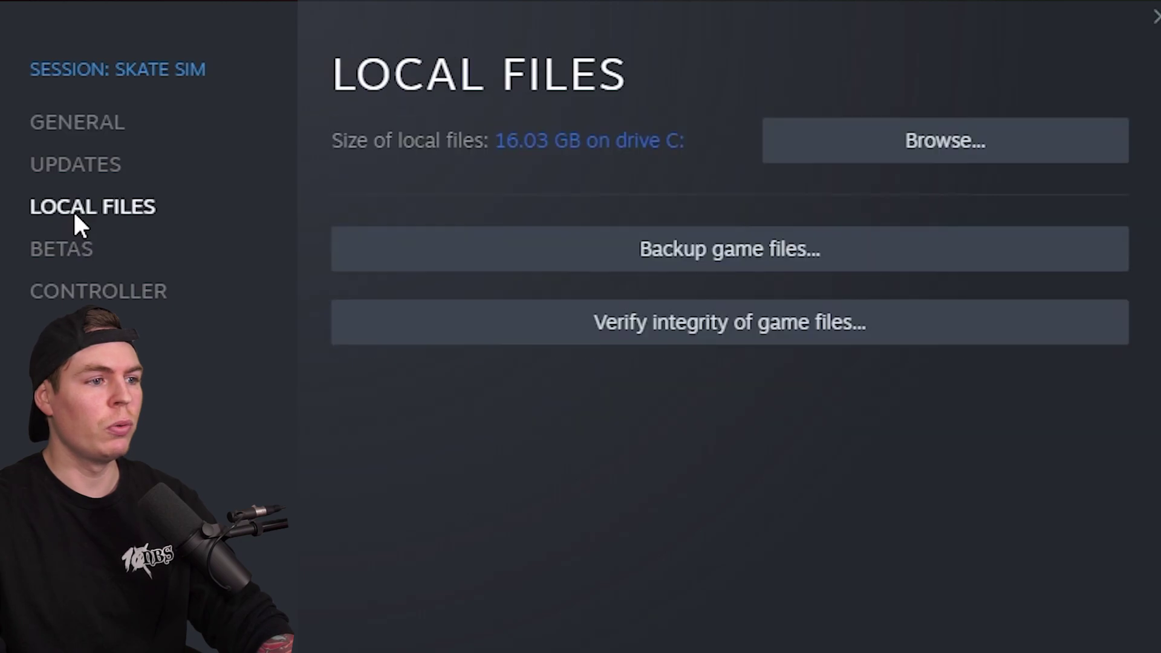
{"action": "left_click", "coordinate": [836, 160]}
{"action": "left_click_drag", "start_coordinate": [200, 464], "coordinate": [1113, 251]}
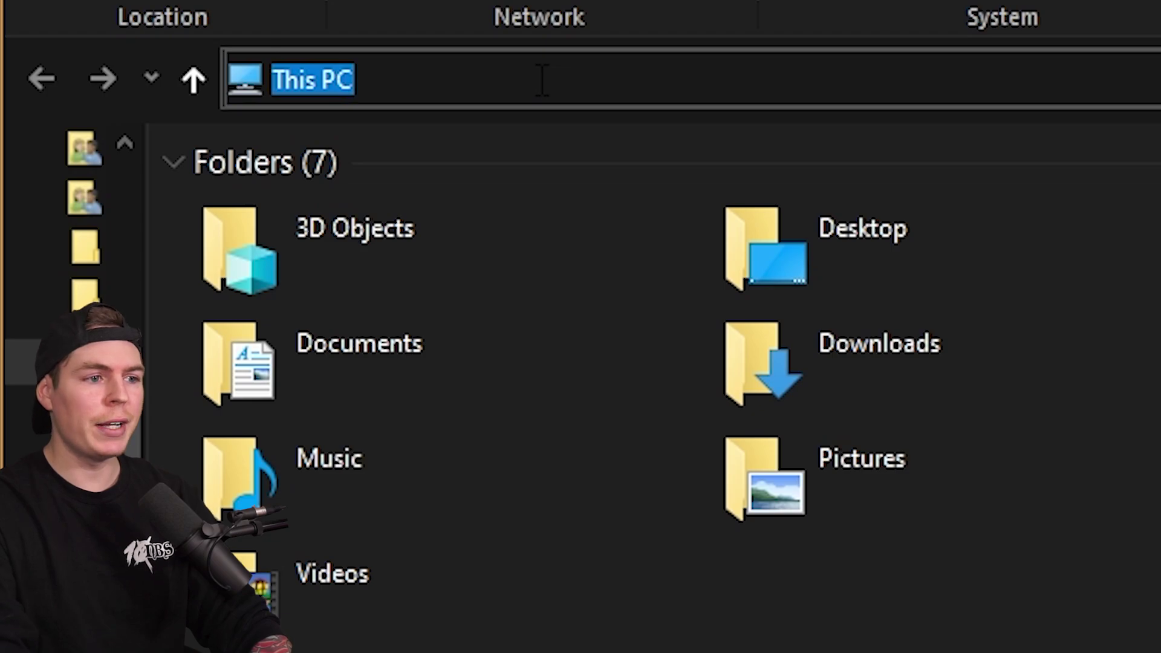
- Go to the %localappdata%\sessionGame folder in File Explorer
{"action": "type", "text": "%localappdata%\\sessionGame"}
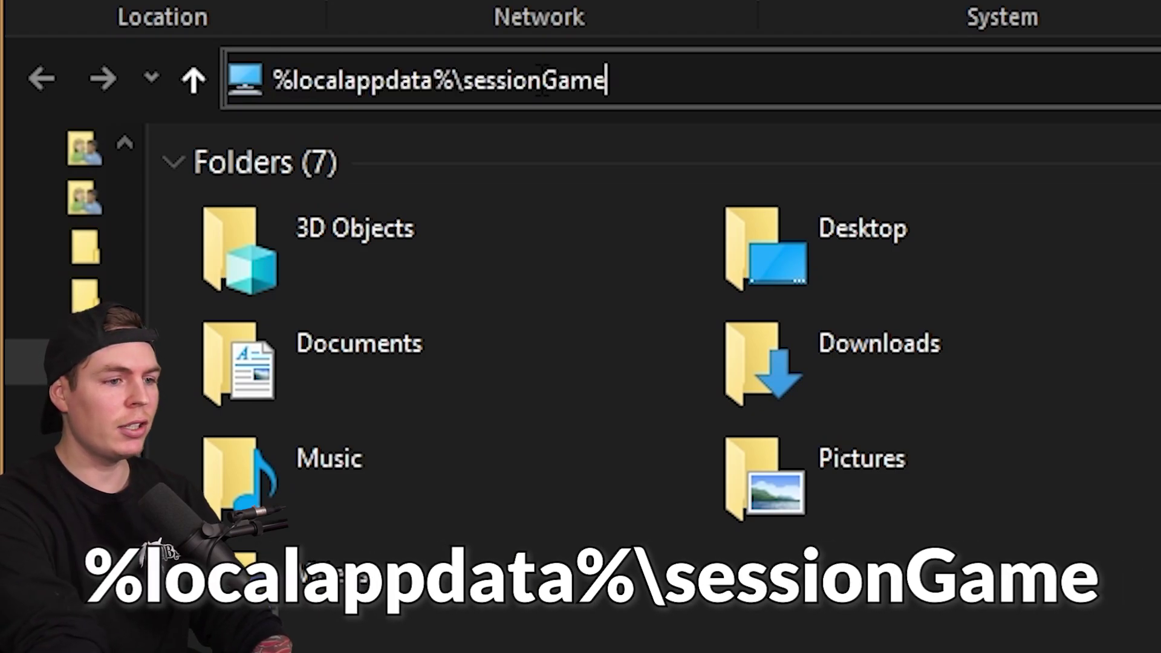
{"action": "key", "text": "Return"}
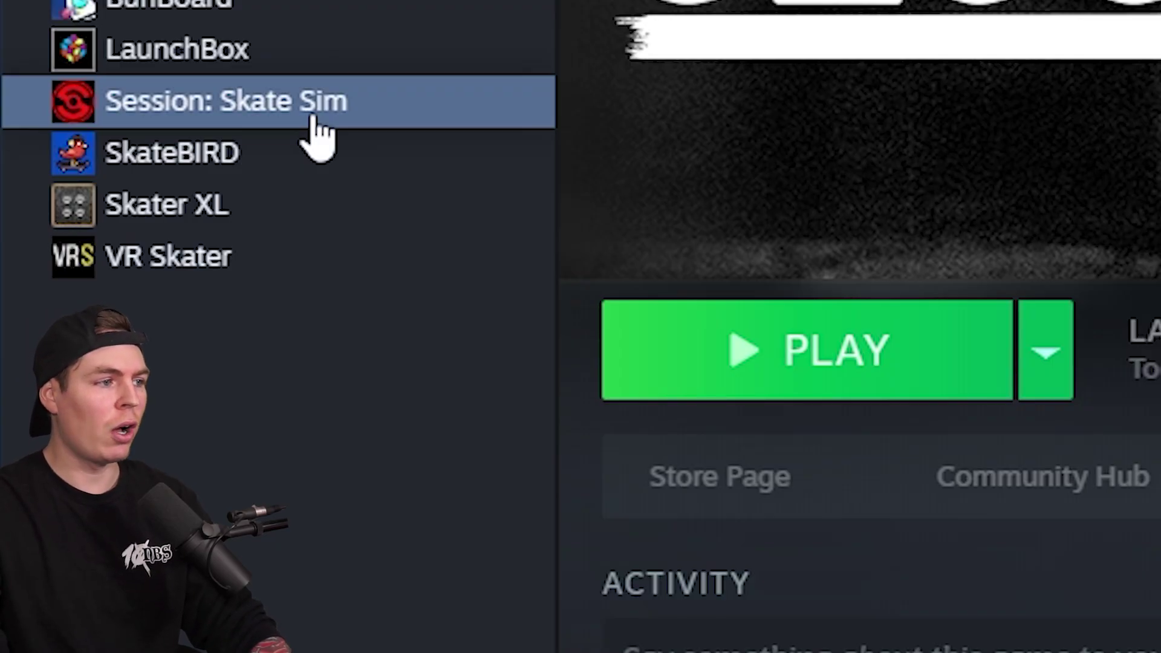
- Bring up the Uninstall option for Session: Skate Sim in the Steam library and dismiss it without uninstalling
{"action": "right_click", "coordinate": [314, 118]}
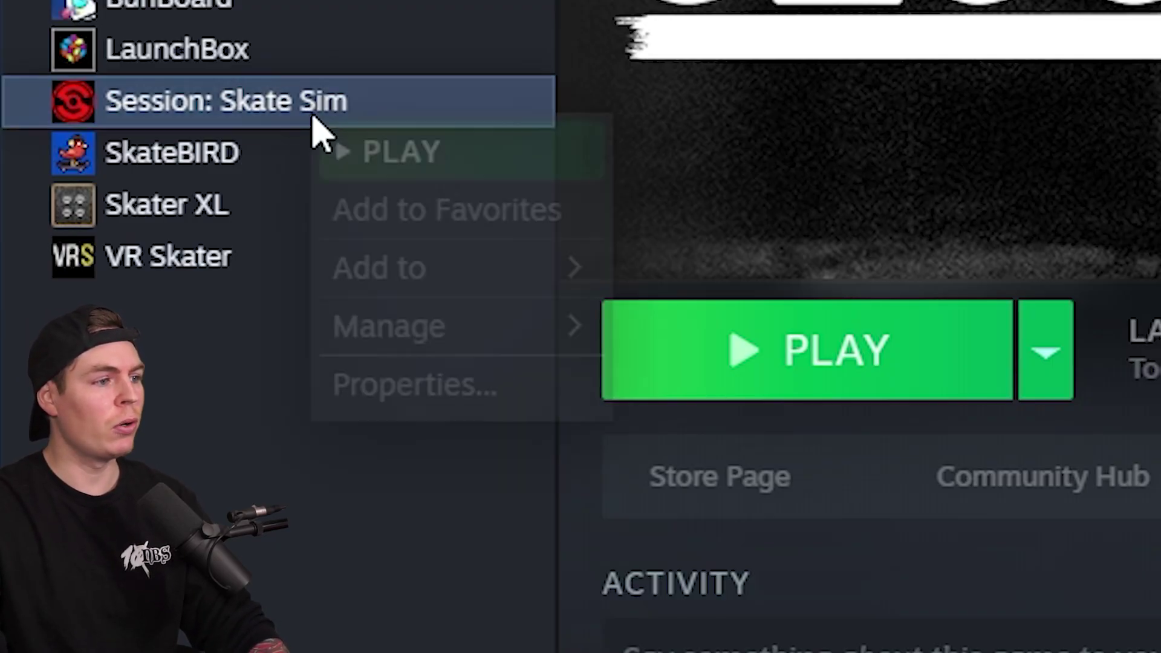
{"action": "mouse_move", "coordinate": [435, 321]}
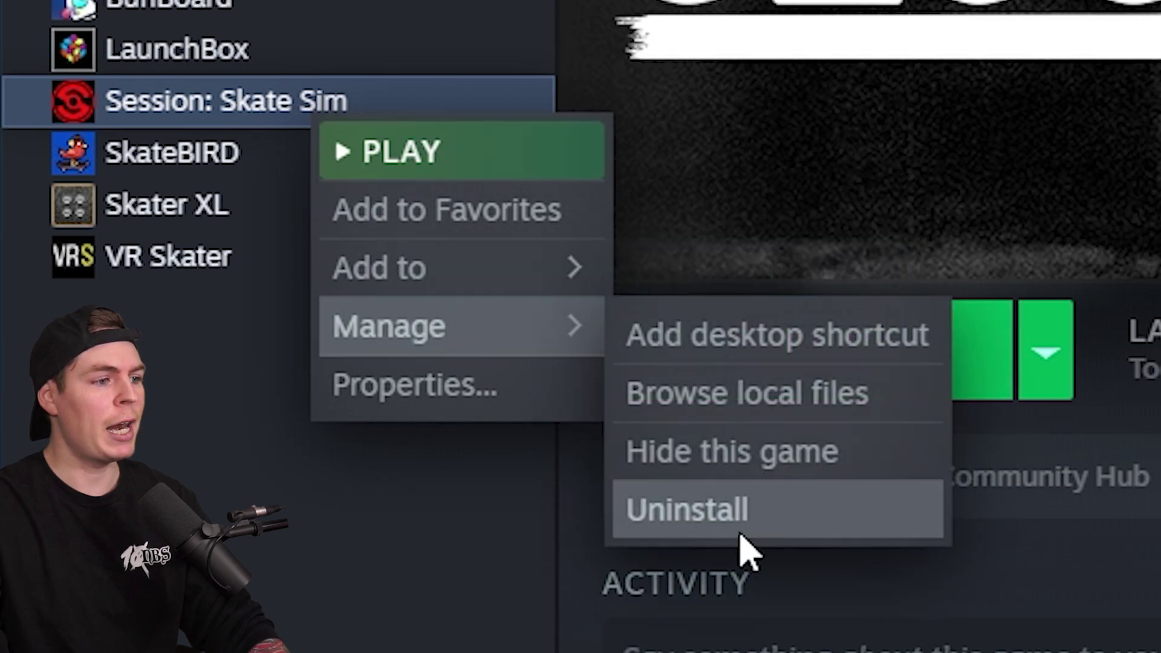
{"action": "key", "text": "Escape"}
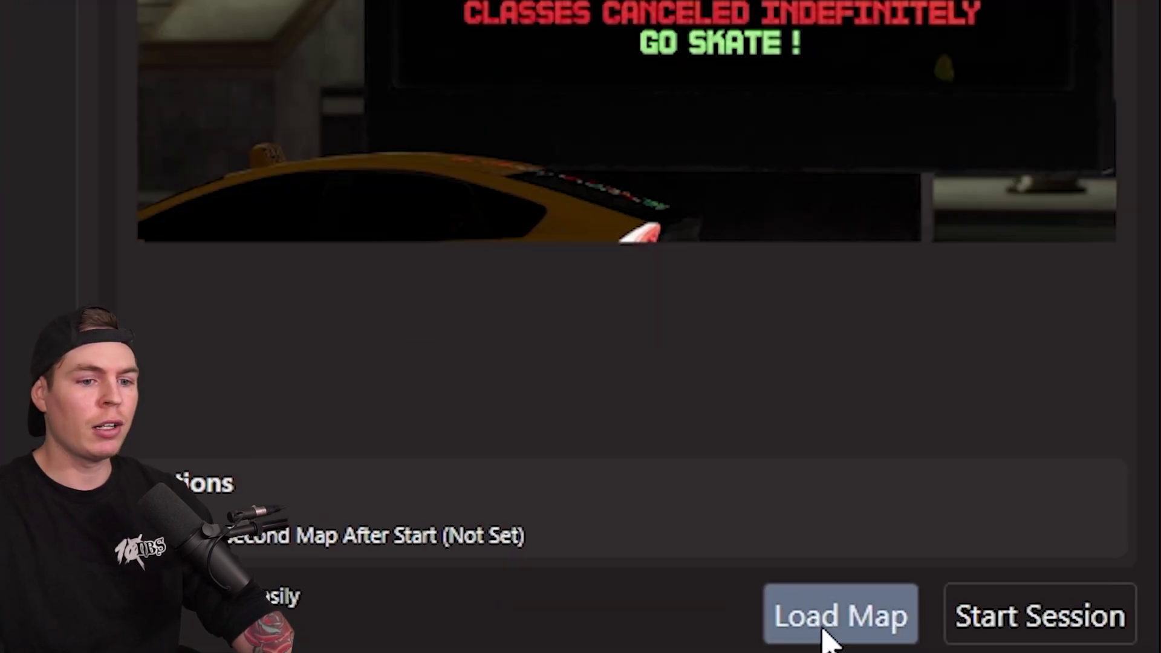
- Load the selected modded map in Session Mod Manager
{"action": "left_click", "coordinate": [821, 630]}
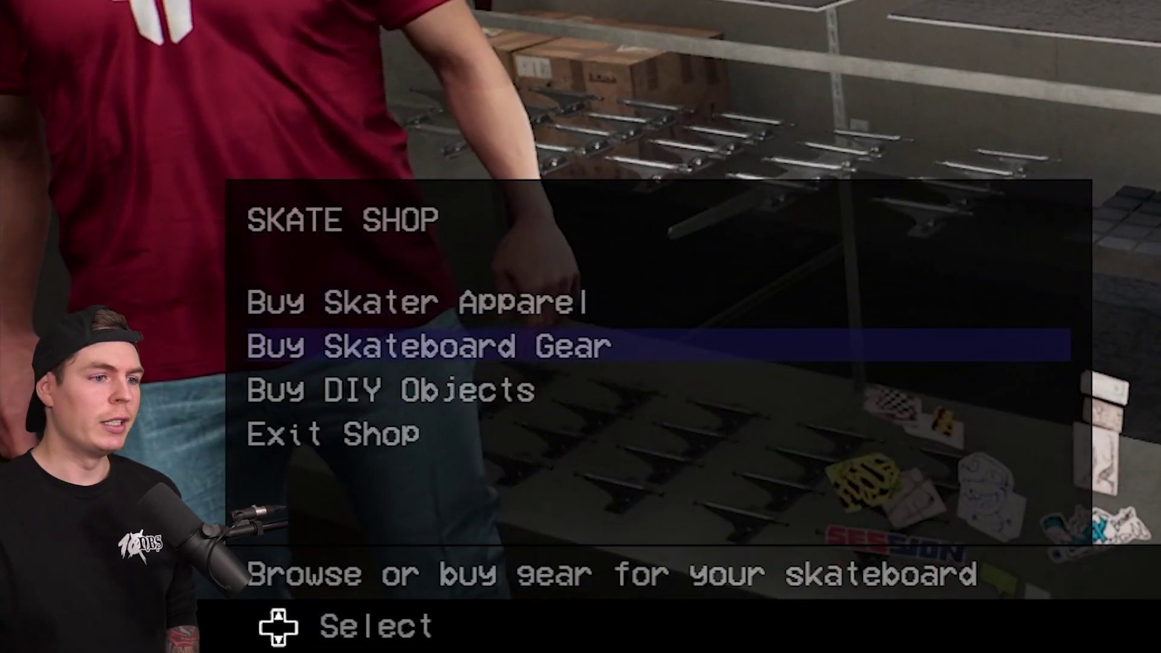
- Open the Deck Graphics selection under Skateboard Gear in the in-game skate shop
{"action": "key", "text": "Return"}
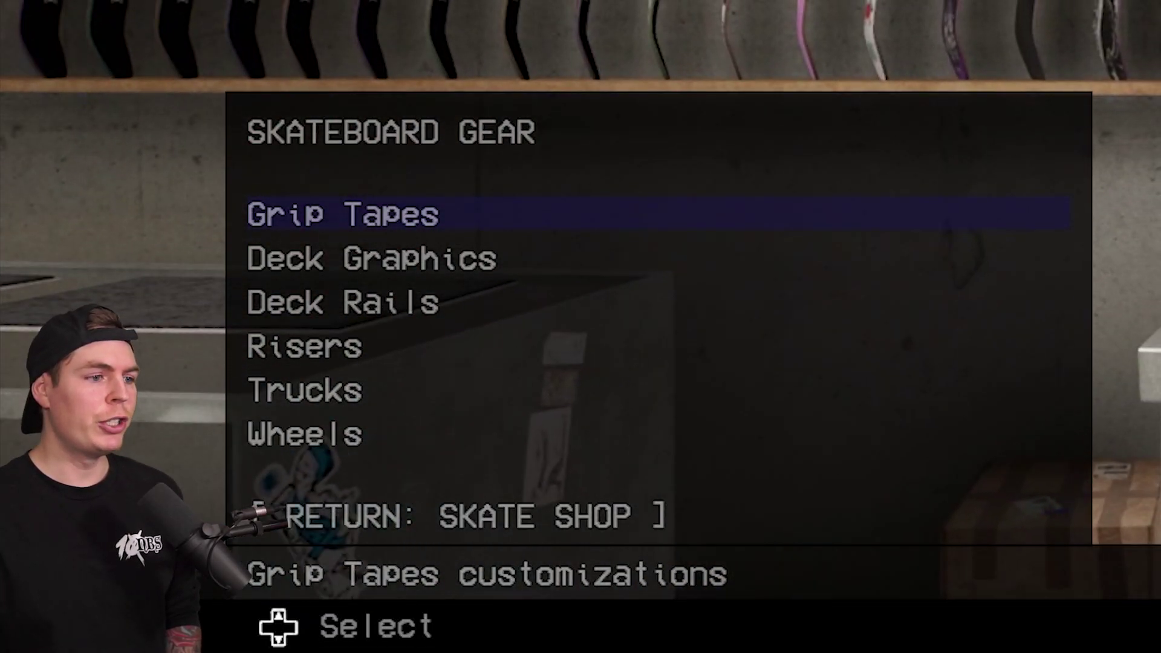
{"action": "key", "text": "Down"}
{"action": "key", "text": "Return"}
{"action": "key", "text": "Up"}
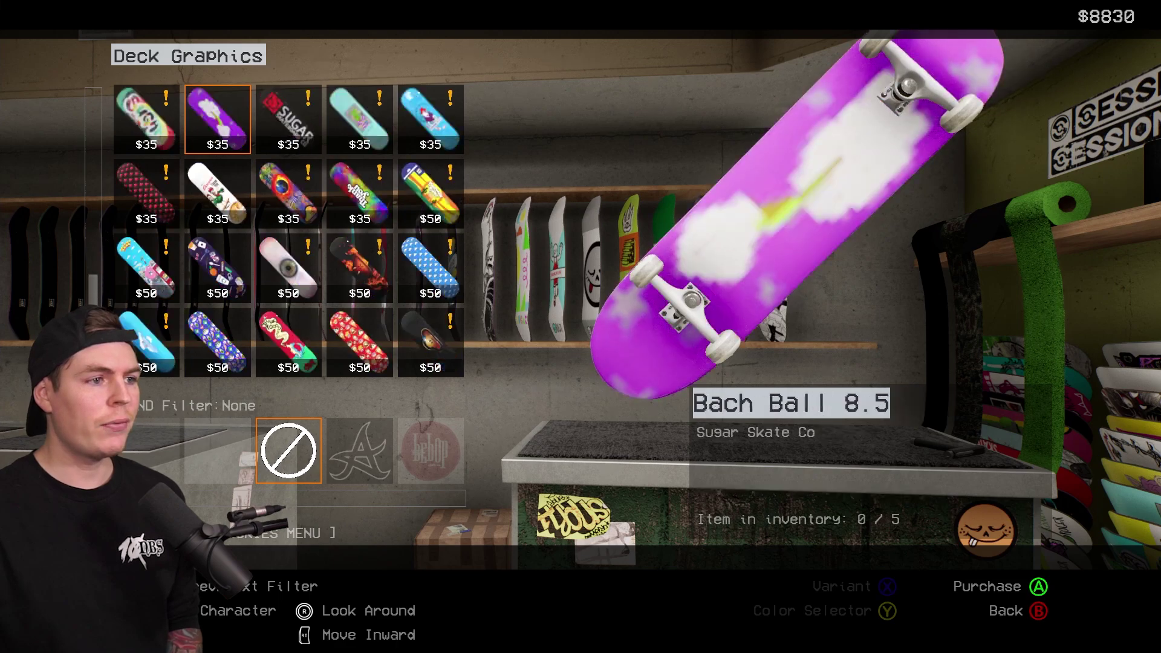
- Buy and equip the Pink Limo 8.125 deck by Roger Skate Co. and leave the skate shop
{"action": "key", "text": "Down"}
{"action": "key", "text": "Down"}
{"action": "key", "text": "Down"}
{"action": "key", "text": "Down"}
{"action": "key", "text": "Down"}
{"action": "key", "text": "Down"}
{"action": "key", "text": "Right"}
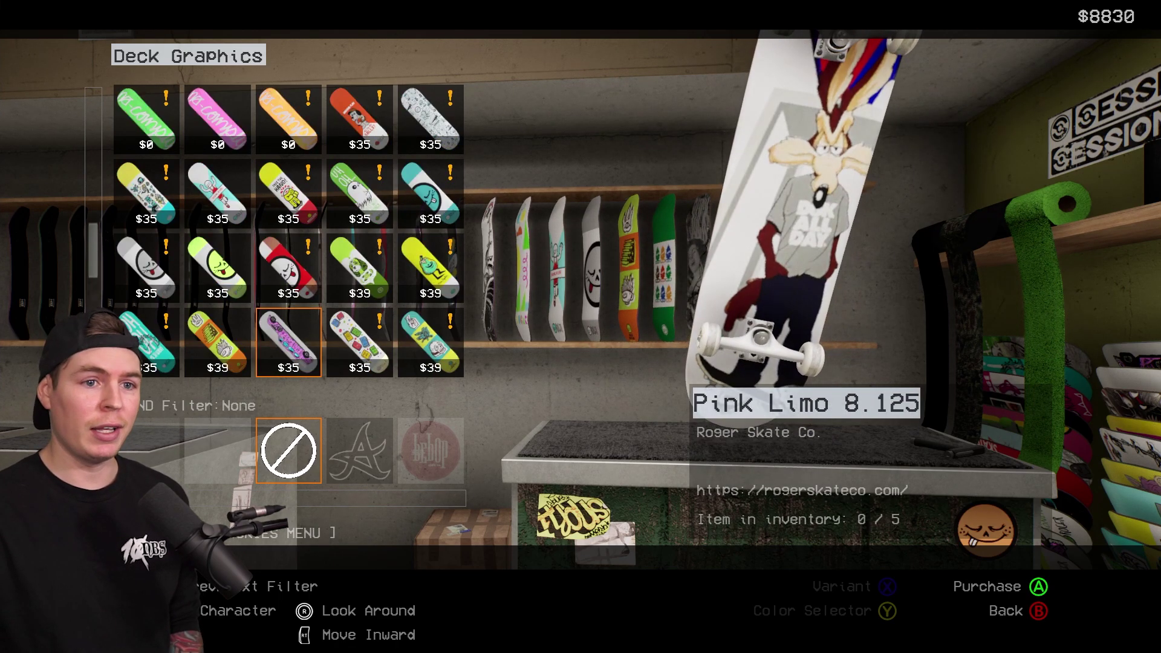
{"action": "key", "text": "Left"}
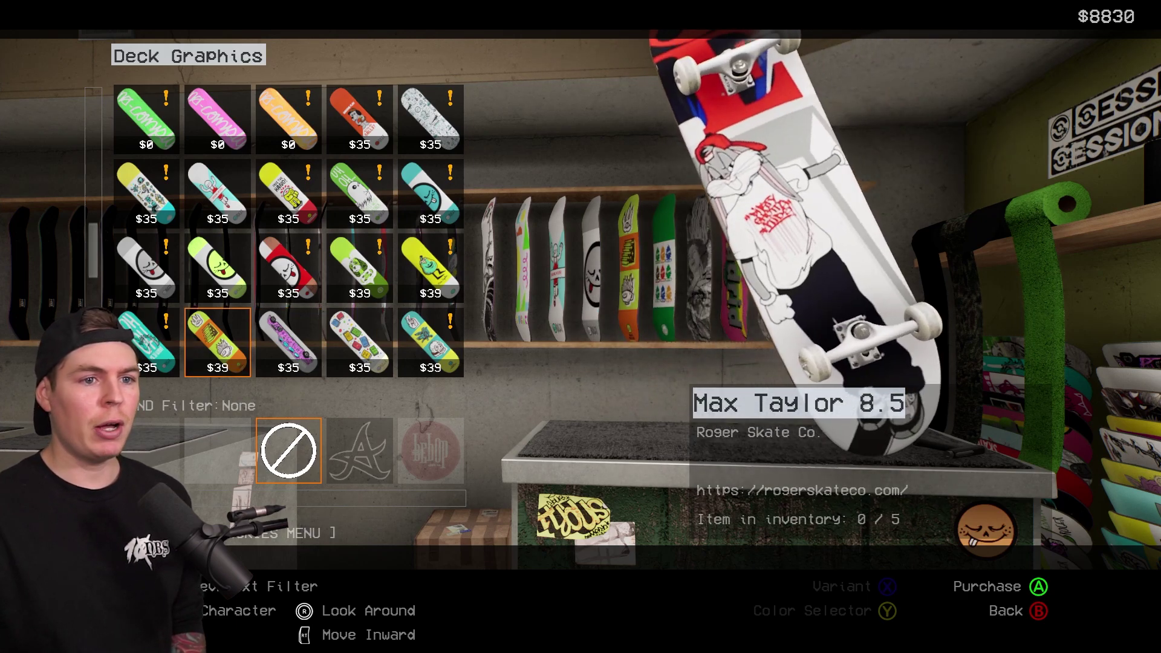
{"action": "key", "text": "Right"}
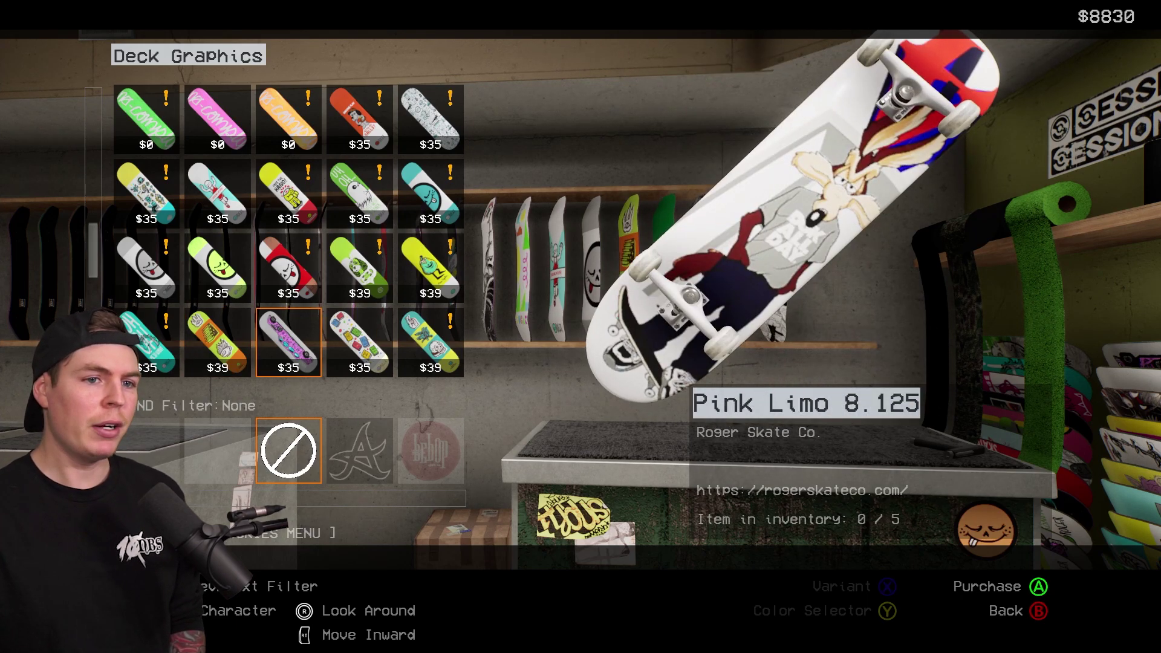
{"action": "key", "text": "Return"}
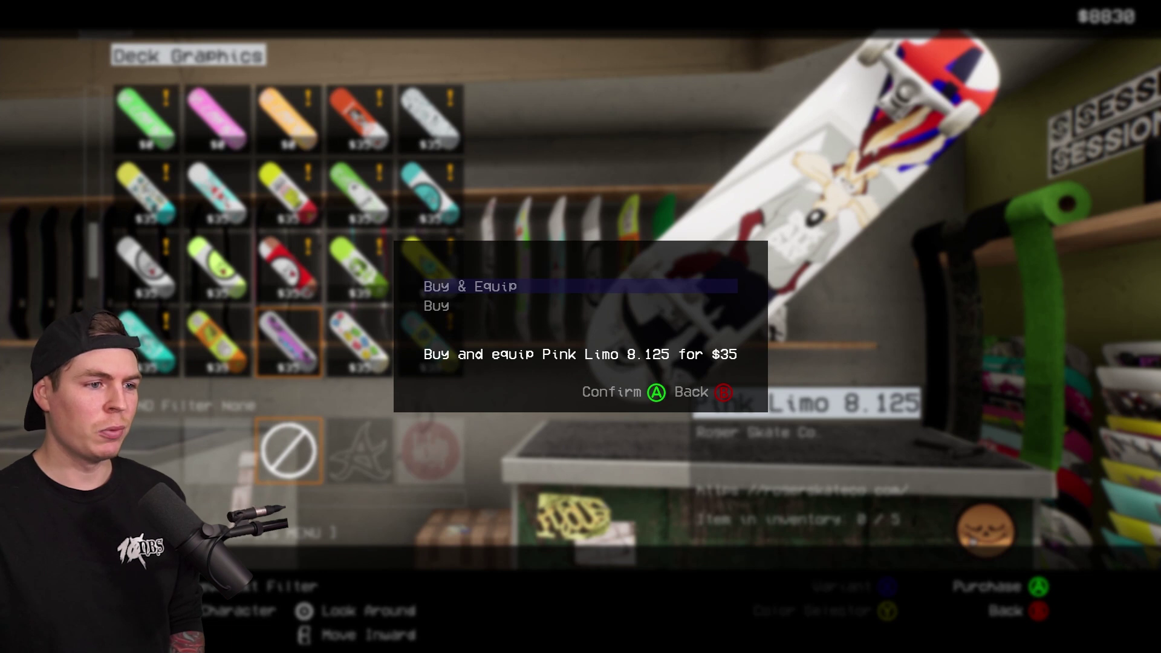
{"action": "key", "text": "Return"}
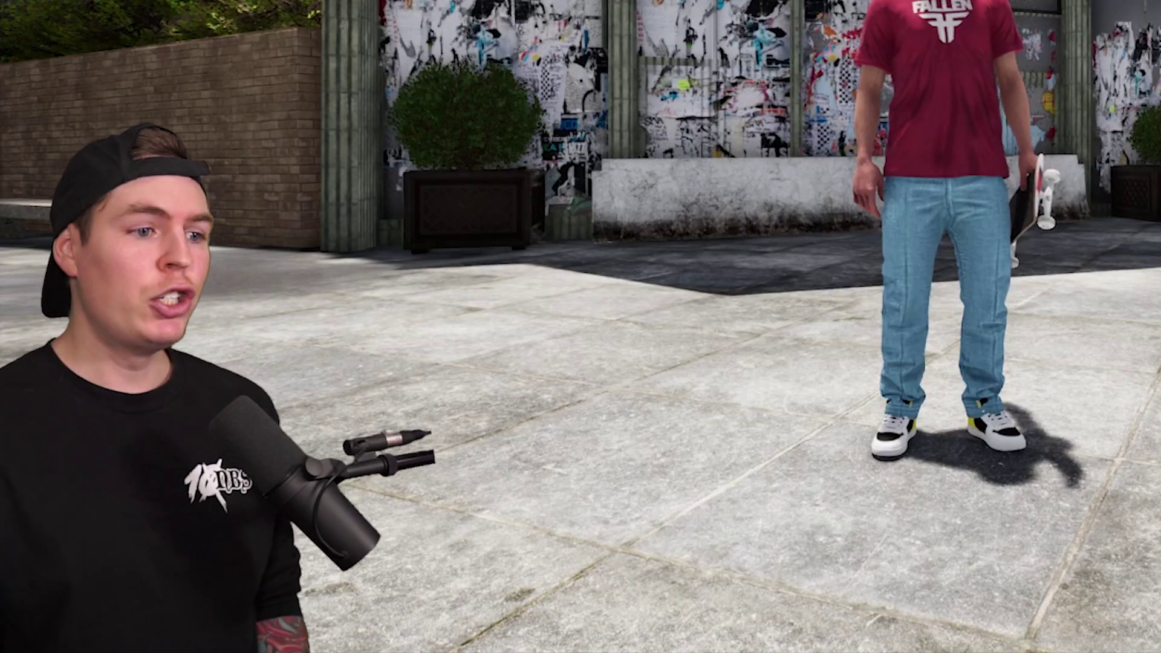
{"action": "key", "text": "Escape"}
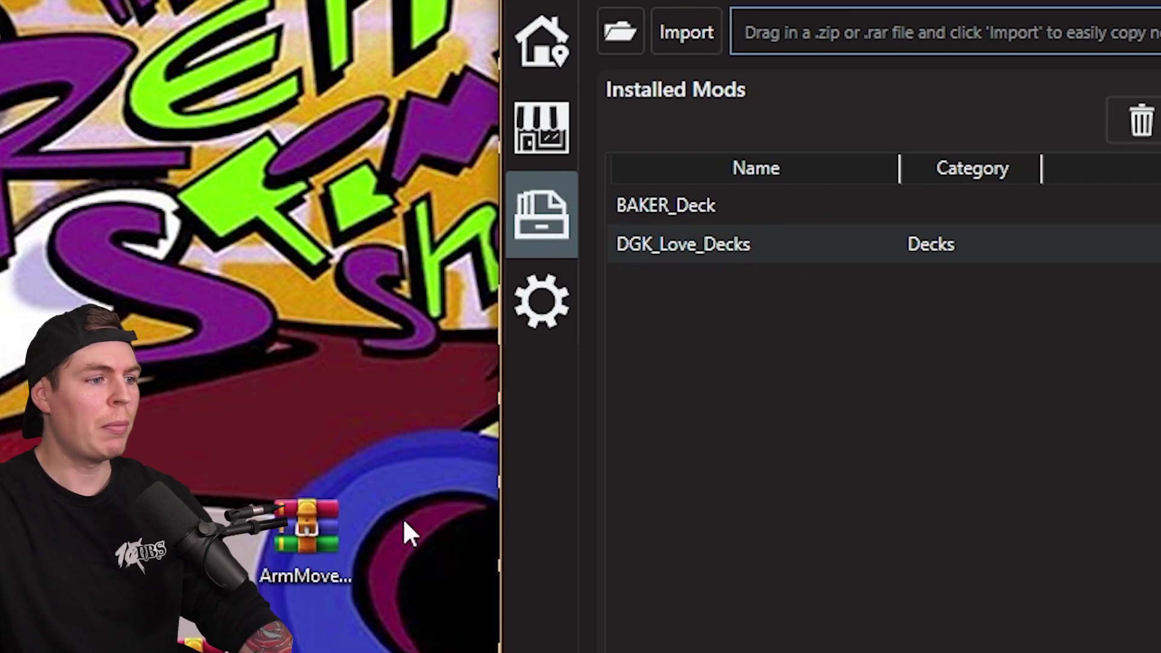
- Import ArmMovement.rar from the desktop into Session Mod Manager's installed mods
{"action": "left_click_drag", "start_coordinate": [306, 534], "coordinate": [862, 100]}
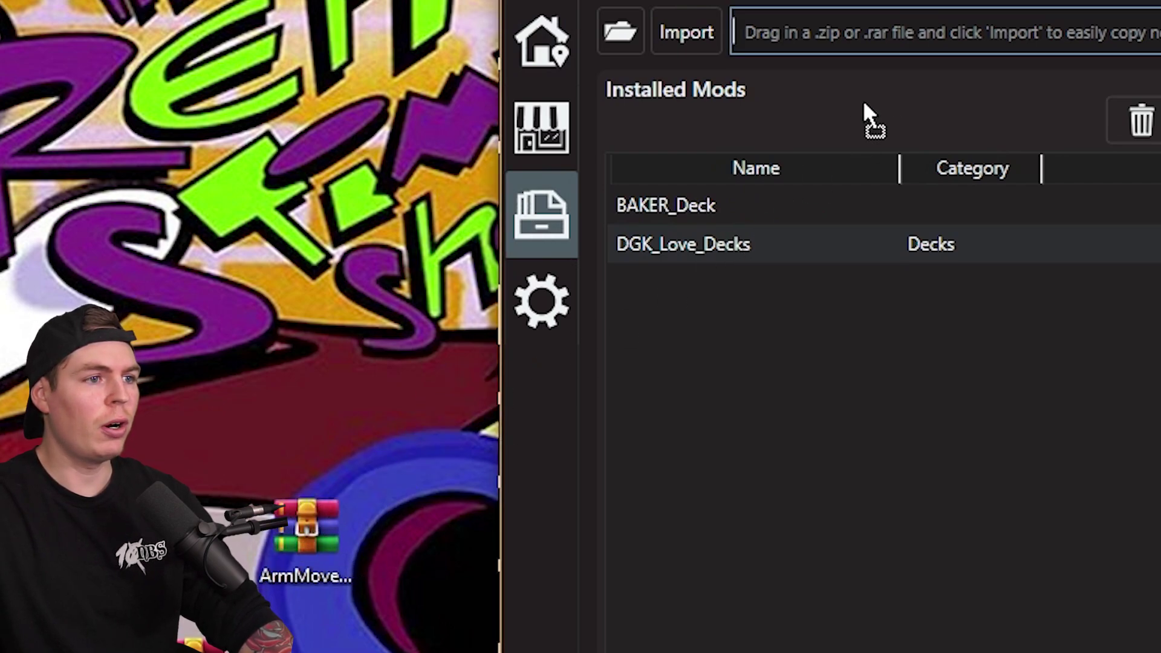
{"action": "left_click_drag", "start_coordinate": [907, 39], "coordinate": [905, 35]}
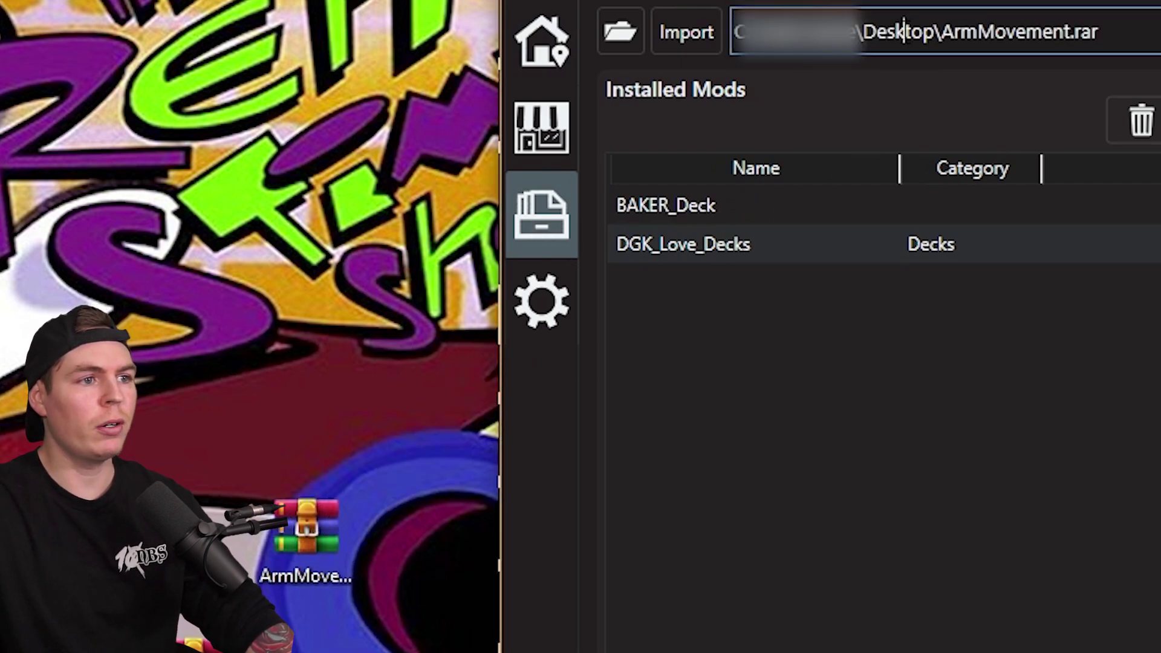
{"action": "left_click", "coordinate": [686, 32]}
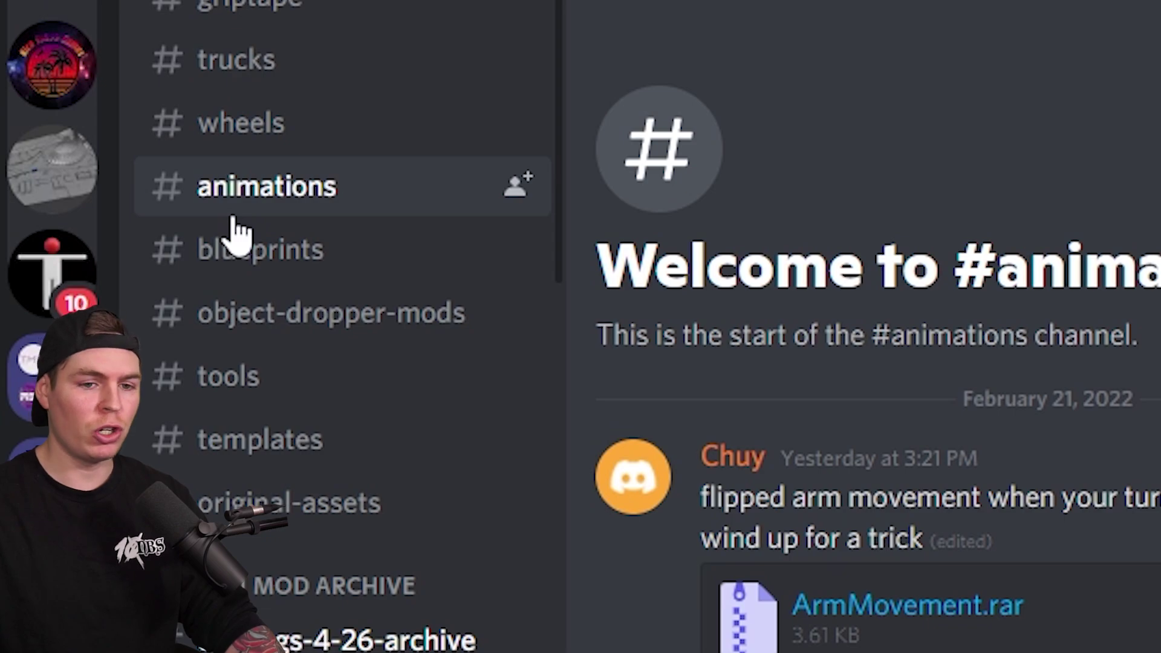
- Open the blueprints channel in Discord, read the notes on Gimme_all_my_stuff_back.rar and download the file
{"action": "left_click", "coordinate": [234, 246]}
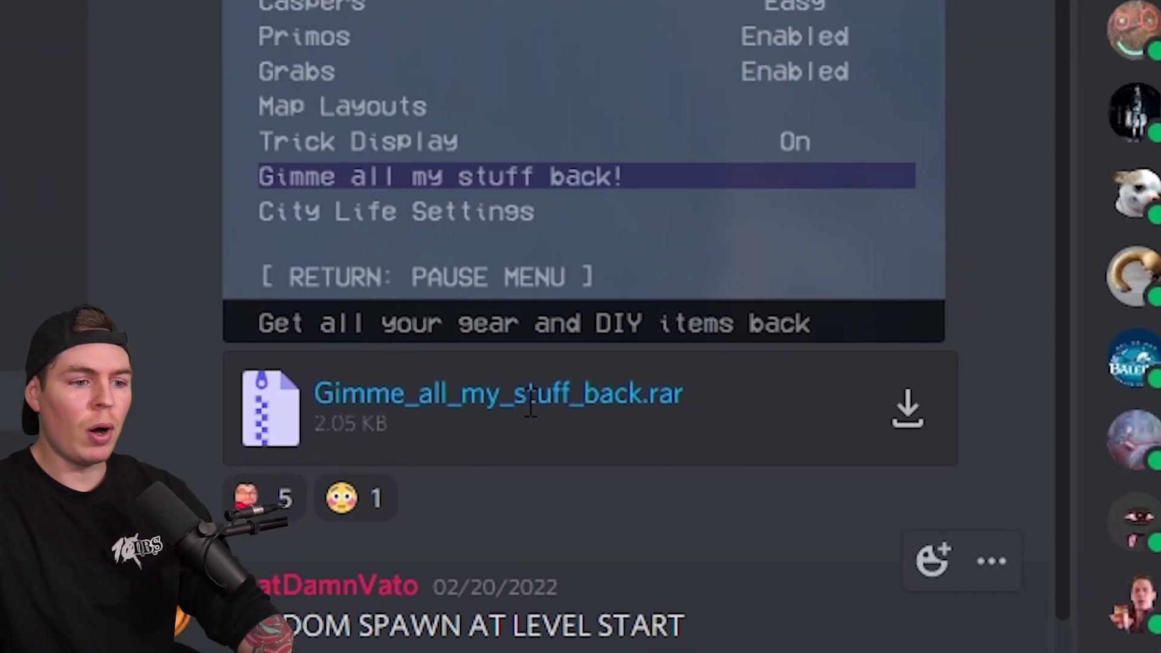
{"action": "scroll", "coordinate": [532, 411], "scroll_direction": "up", "scroll_amount": 3}
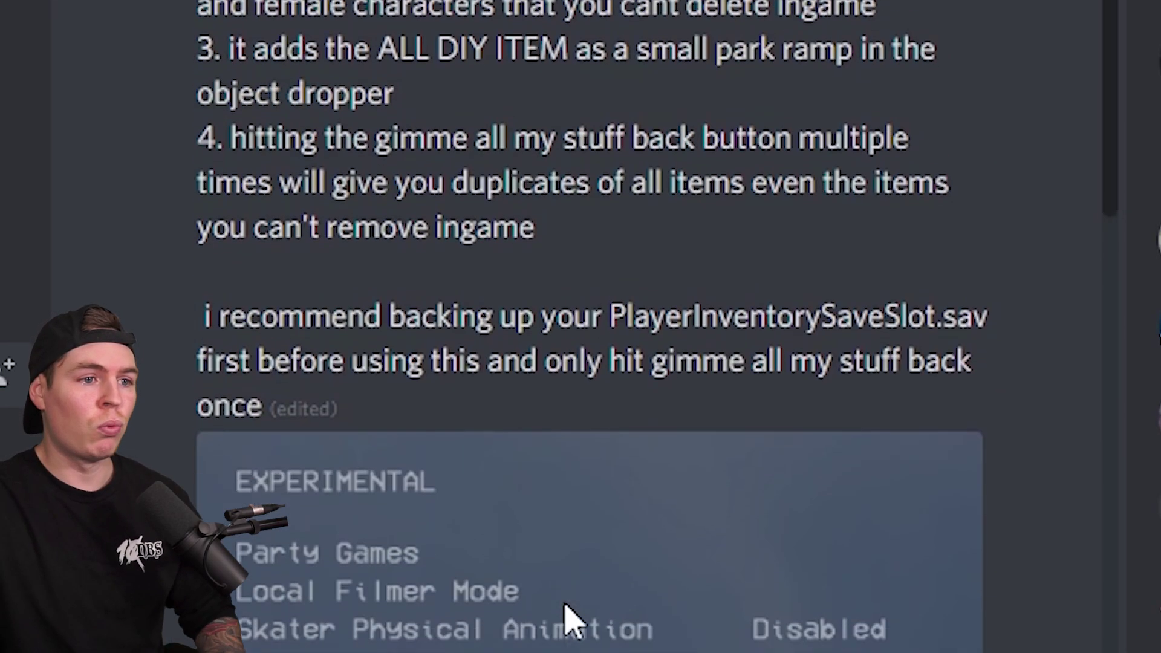
{"action": "scroll", "coordinate": [565, 622], "scroll_direction": "down", "scroll_amount": 5}
{"action": "left_click", "coordinate": [605, 577]}
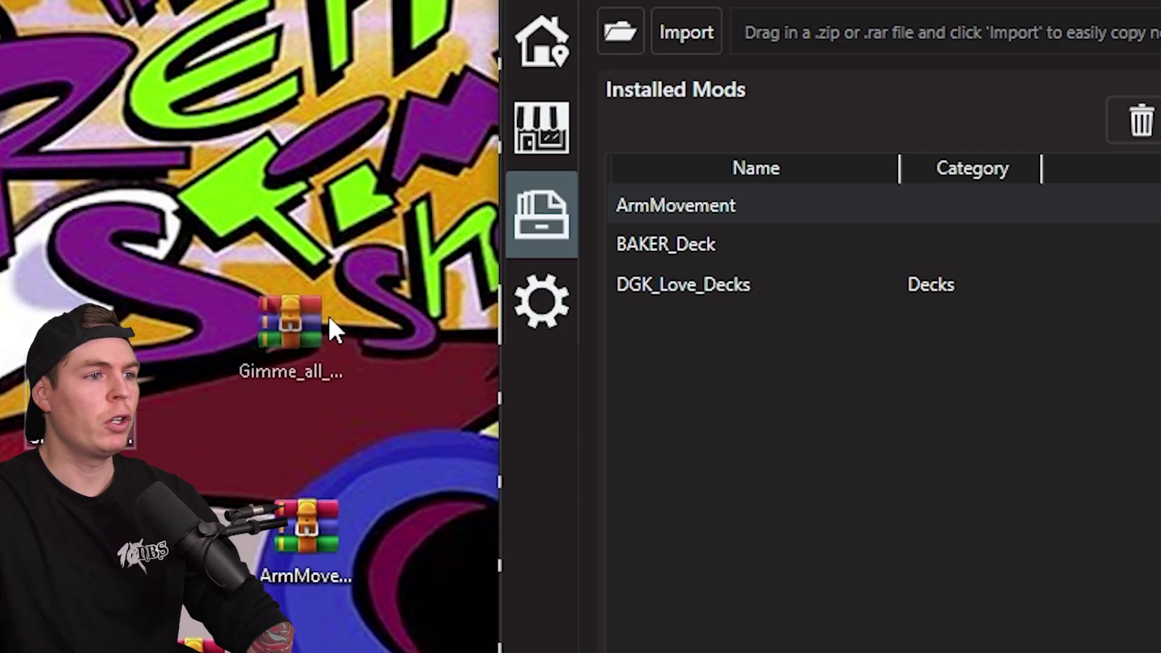
- Import Gimme_all_my_stuff_back.rar into Session Mod Manager and load the Session Default Map - Brooklyn Banks
{"action": "left_click_drag", "start_coordinate": [327, 329], "coordinate": [834, 42]}
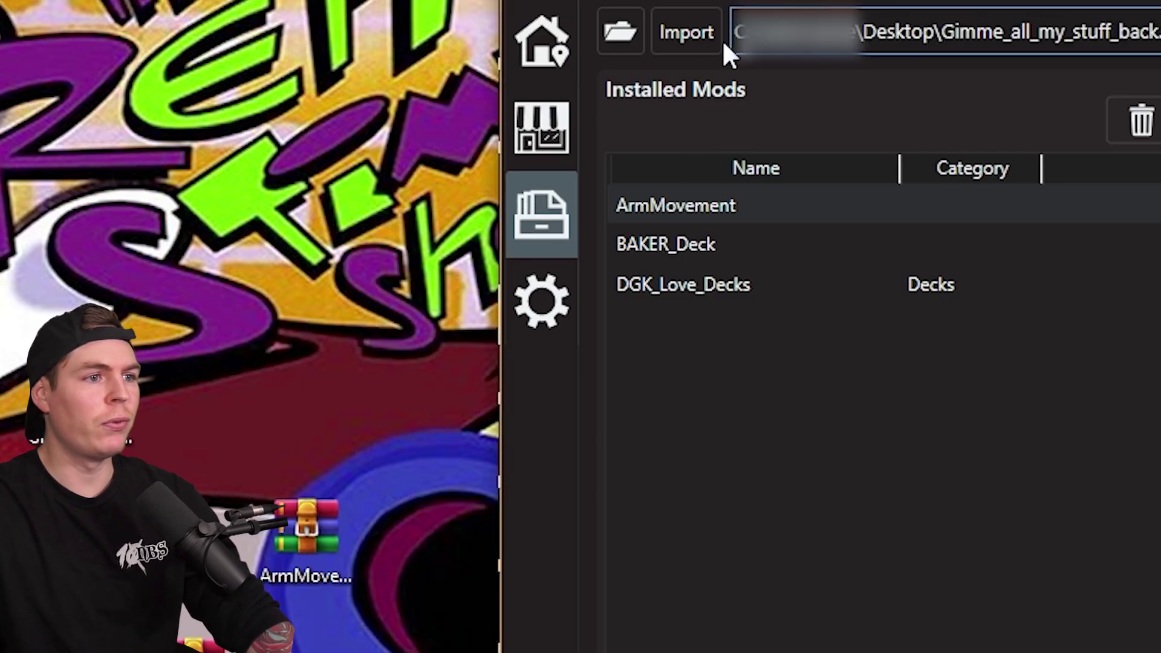
{"action": "left_click", "coordinate": [687, 34]}
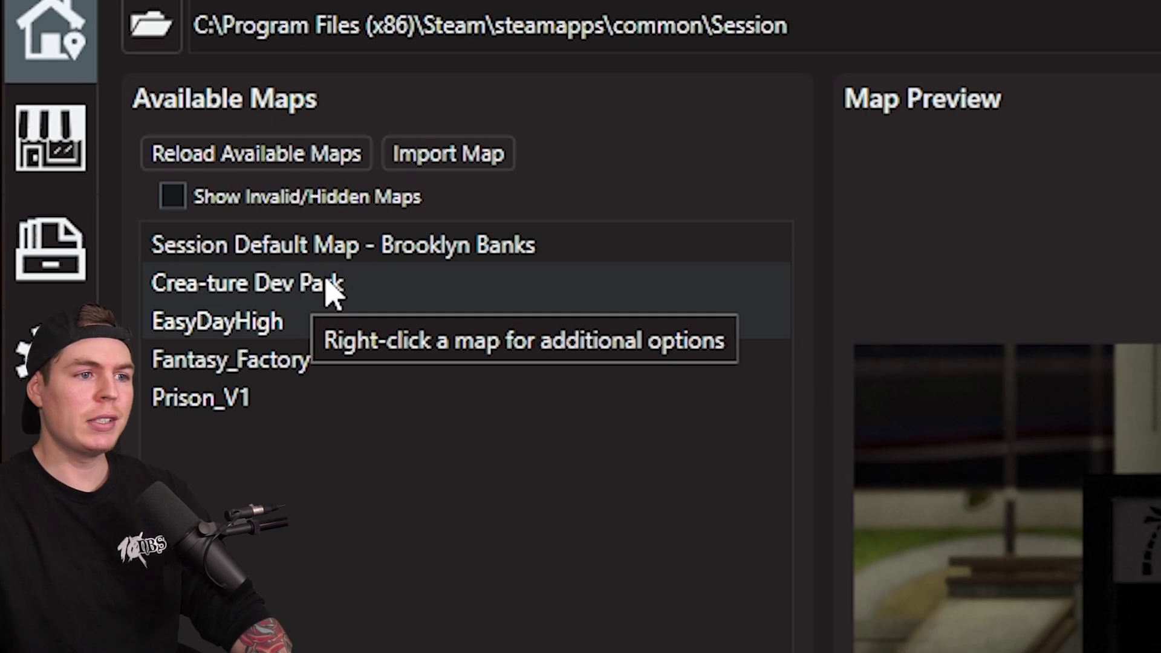
{"action": "left_click", "coordinate": [337, 252]}
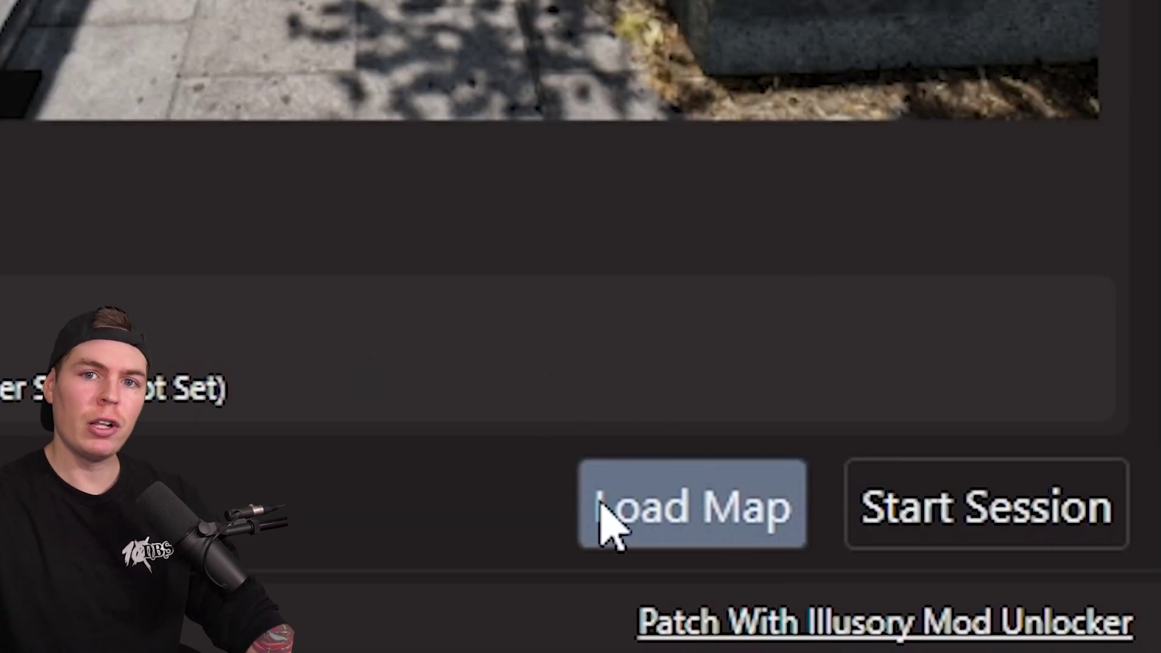
{"action": "left_click", "coordinate": [640, 496]}
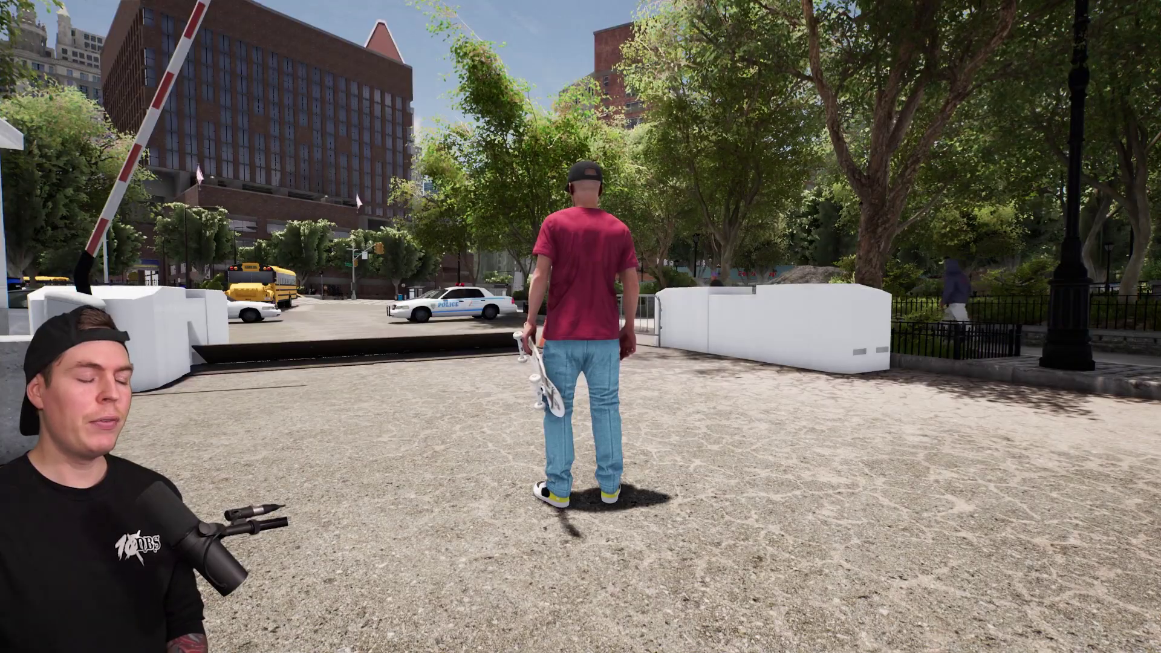
- Pause the game and look through the Experimental options for the added mod entry
{"action": "key", "text": "Escape"}
{"action": "key", "text": "Down"}
{"action": "key", "text": "Return"}
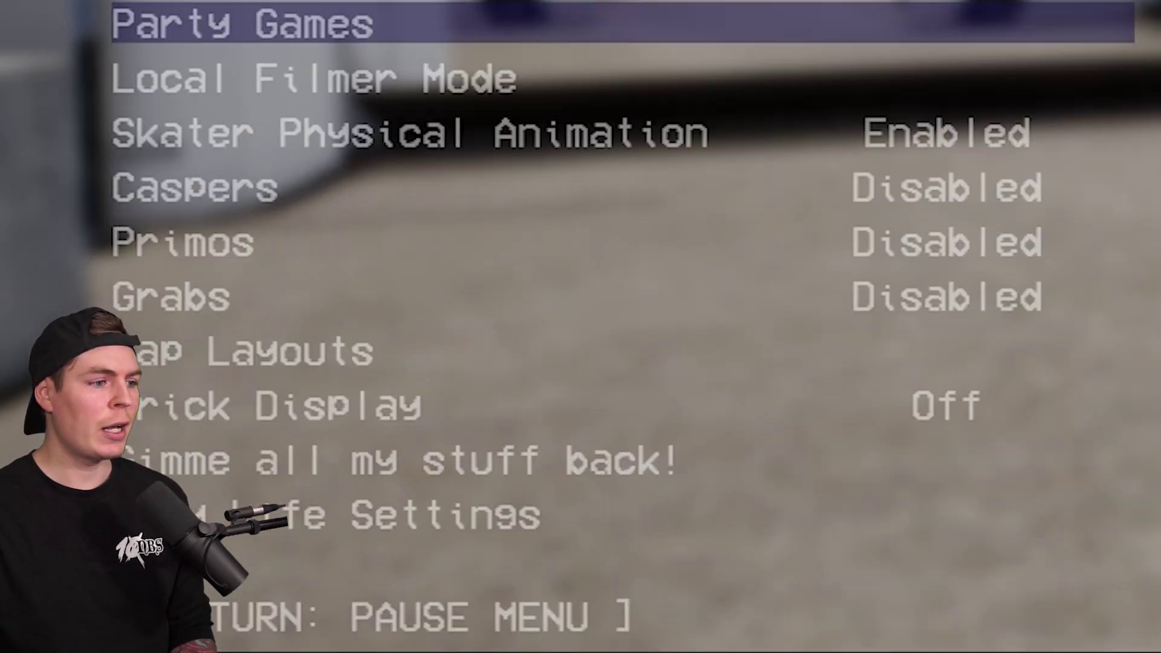
{"action": "key", "text": "Down"}
{"action": "key", "text": "Down"}
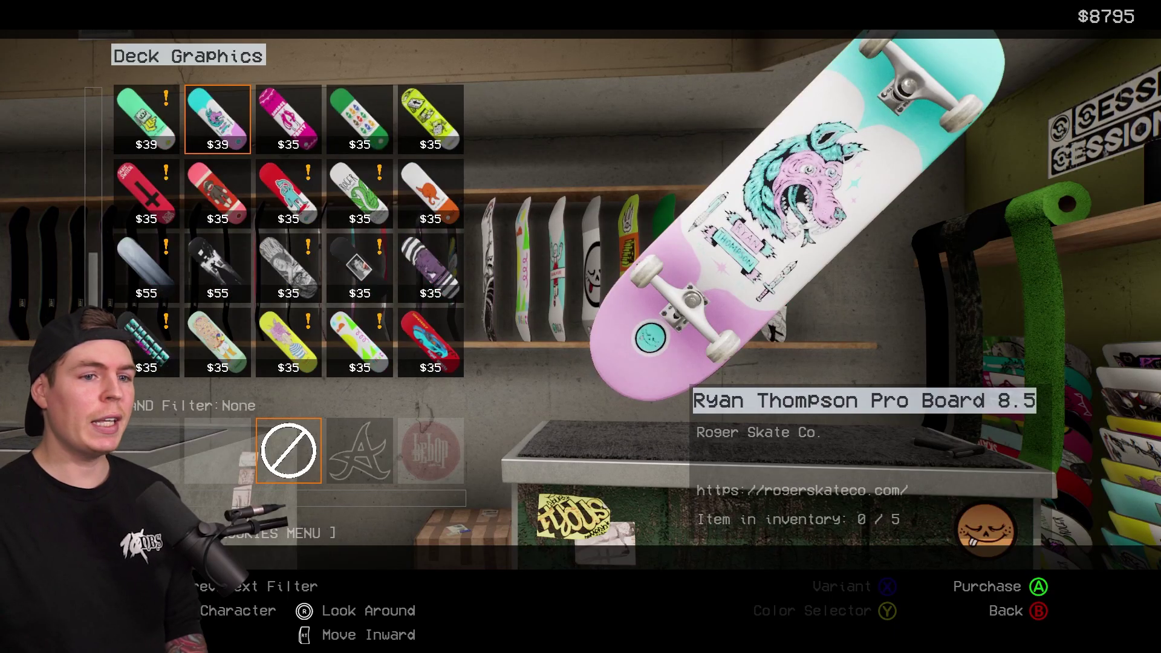
- Browse the Roger Skate Co. boards in the skate shop's Deck Graphics and check how many are in inventory
{"action": "key", "text": "Right"}
{"action": "key", "text": "Right"}
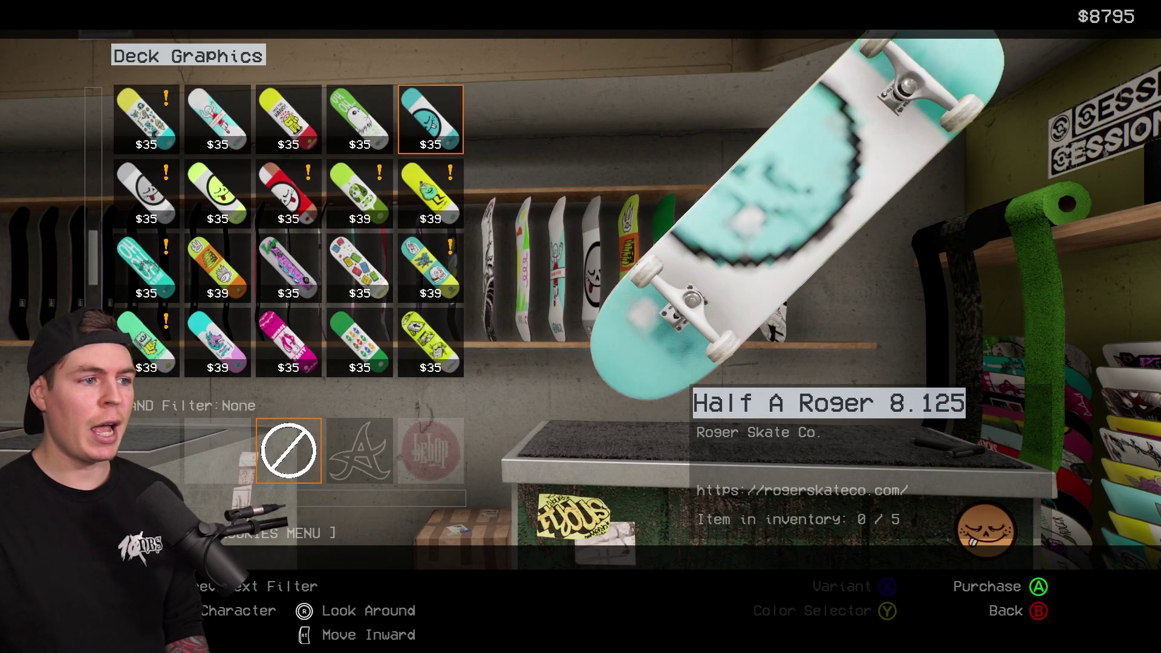
{"action": "key", "text": "Down"}
{"action": "key", "text": "Down"}
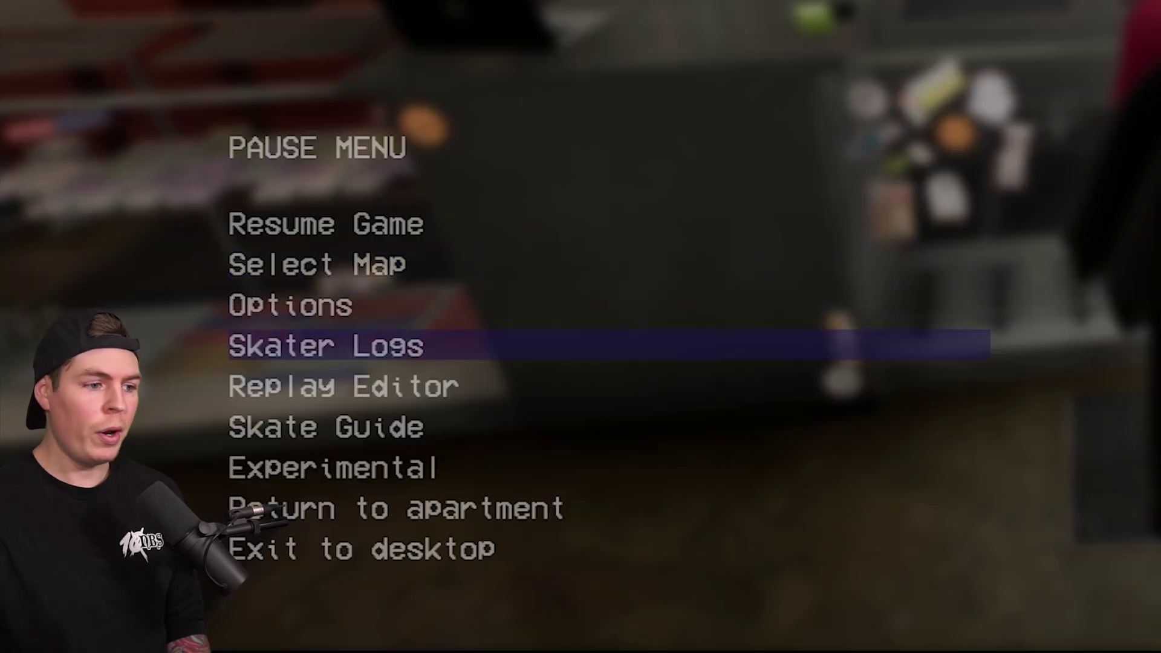
- Run "Gimme all my stuff back!" from the game's Experimental options
{"action": "key", "text": "Down"}
{"action": "key", "text": "Down"}
{"action": "key", "text": "Down"}
{"action": "key", "text": "Return"}
{"action": "key", "text": "Down"}
{"action": "key", "text": "Down"}
{"action": "key", "text": "Down"}
{"action": "key", "text": "Down"}
{"action": "key", "text": "Down"}
{"action": "key", "text": "Down"}
{"action": "key", "text": "Down"}
{"action": "key", "text": "Down"}
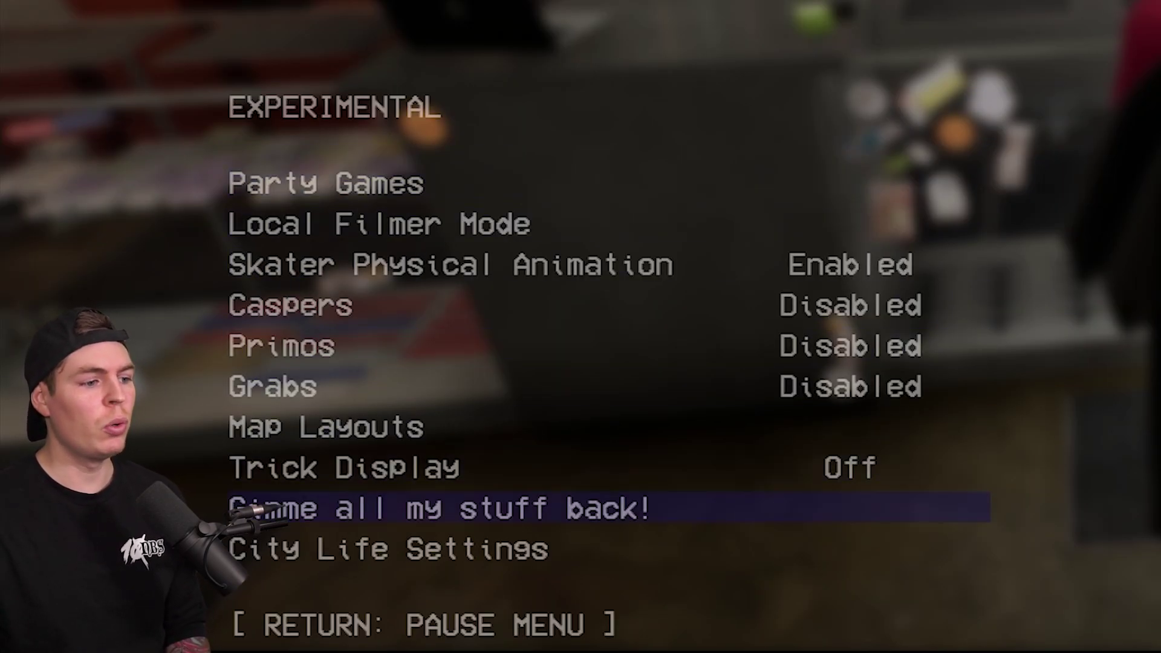
{"action": "key", "text": "Return"}
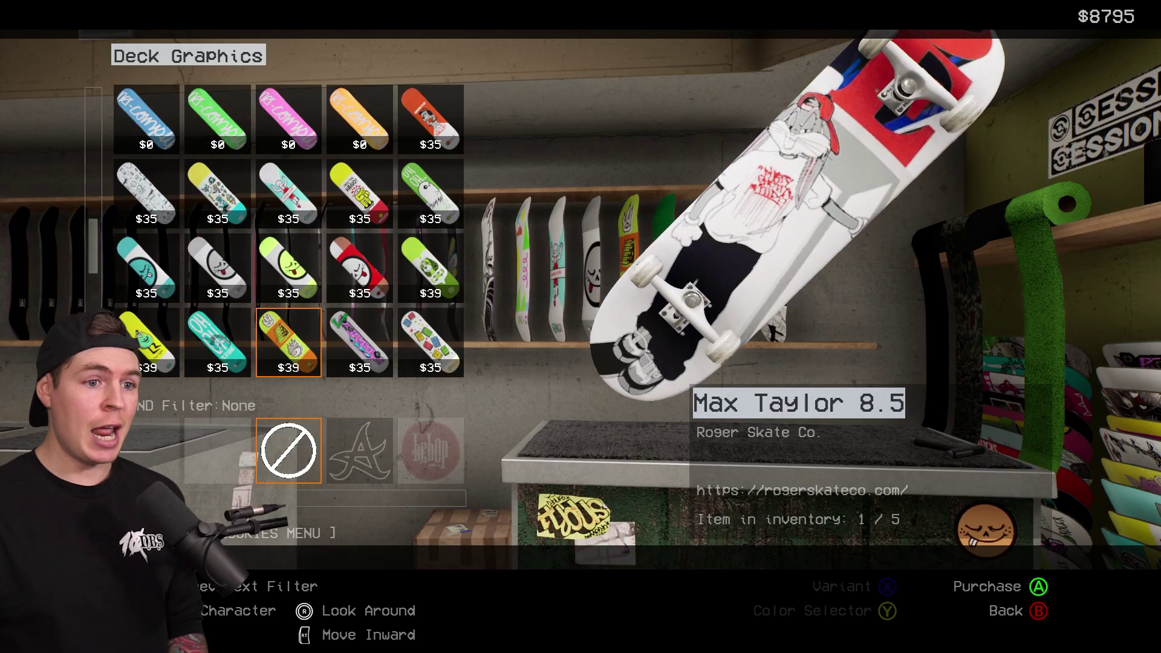
- Check the inventory counts of several decks in the skate shop's Deck Graphics after restoring the items
{"action": "key", "text": "Down"}
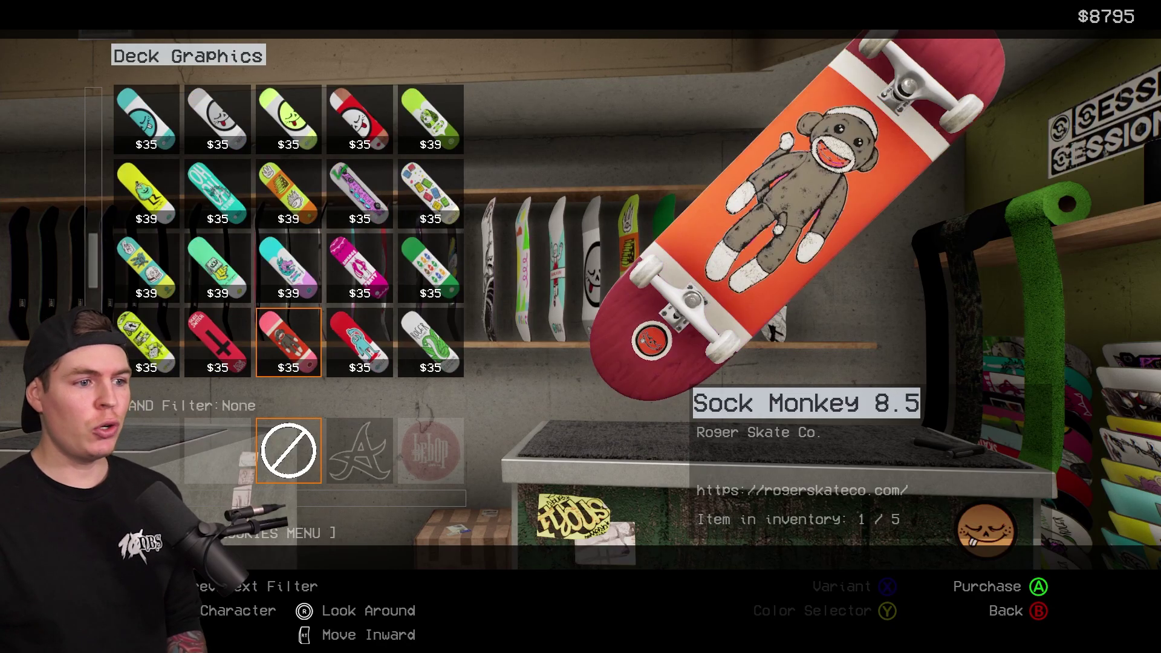
{"action": "key", "text": "Down"}
{"action": "key", "text": "Down"}
{"action": "key", "text": "Down"}
{"action": "key", "text": "Down"}
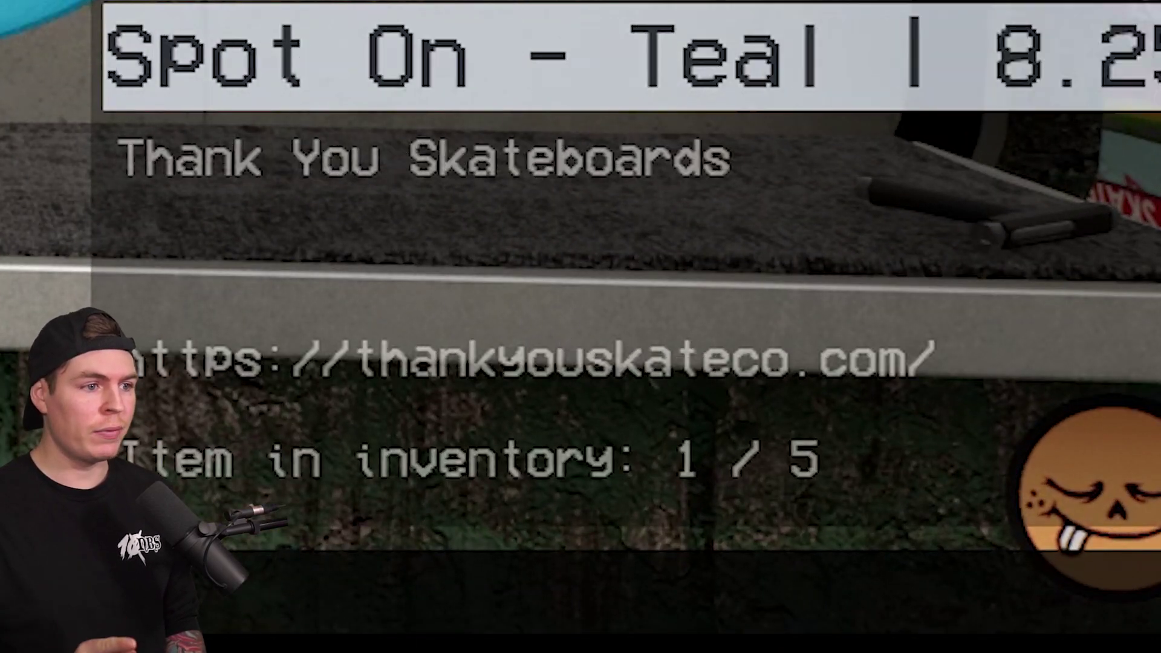
{"action": "key", "text": "Down"}
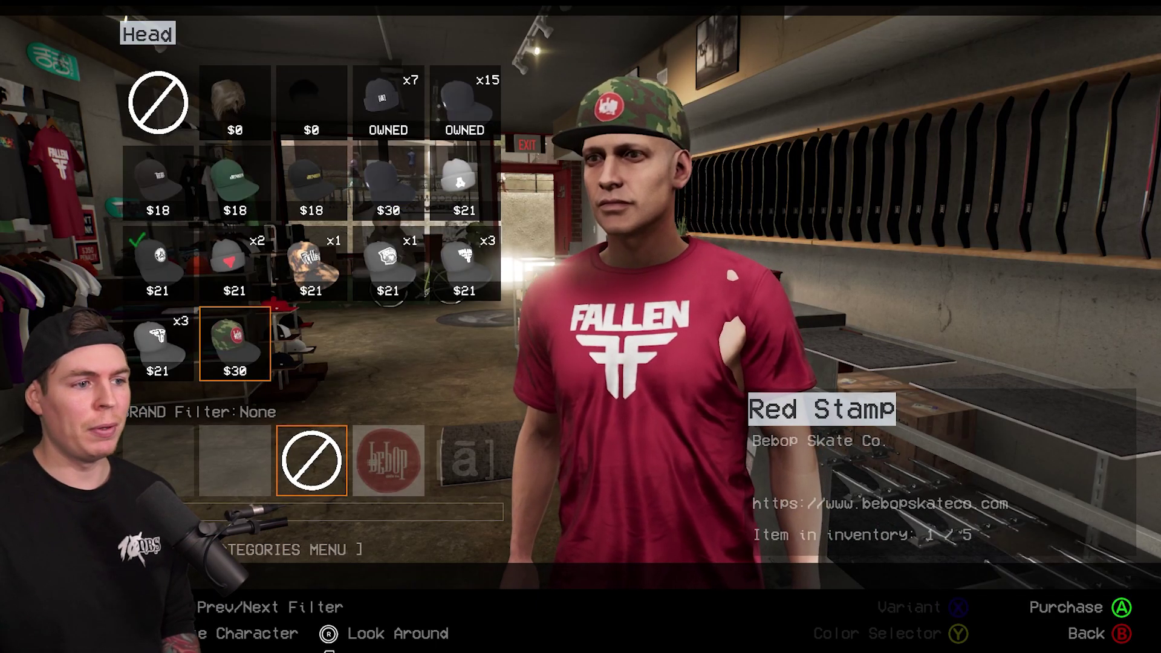
- Check the skate shop's skater apparel for owned items, going through Head, Lower Body and the category after it
{"action": "key", "text": "Up"}
{"action": "key", "text": "Right"}
{"action": "key", "text": "Right"}
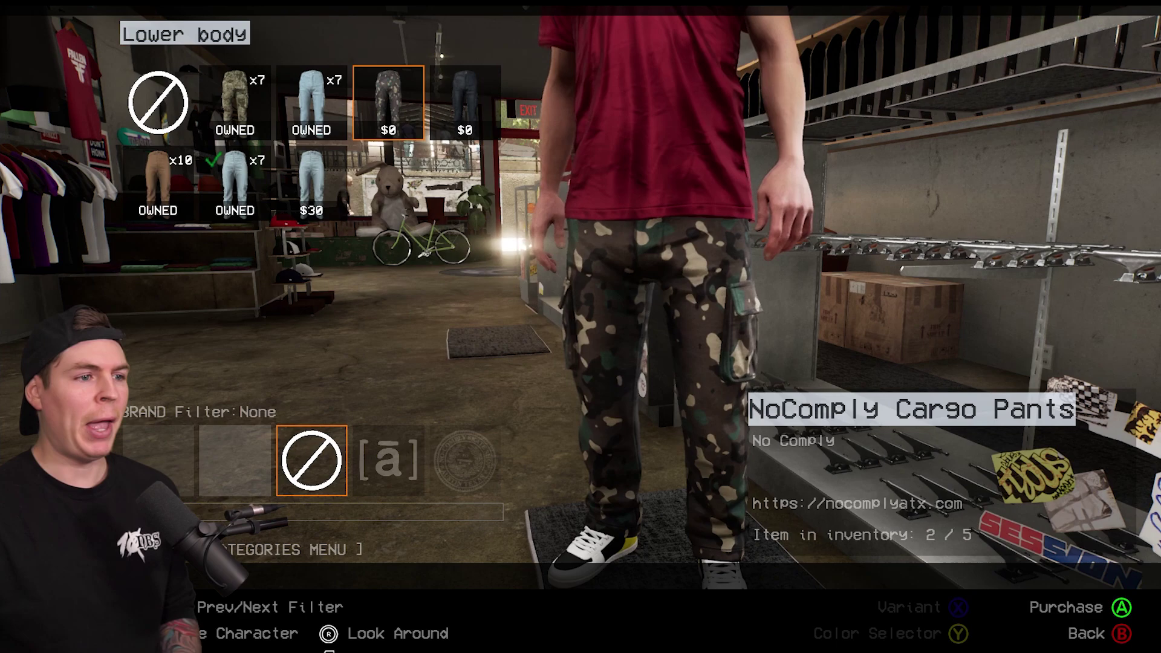
{"action": "key", "text": "Right"}
{"action": "key", "text": "Right"}
{"action": "key", "text": "Escape"}
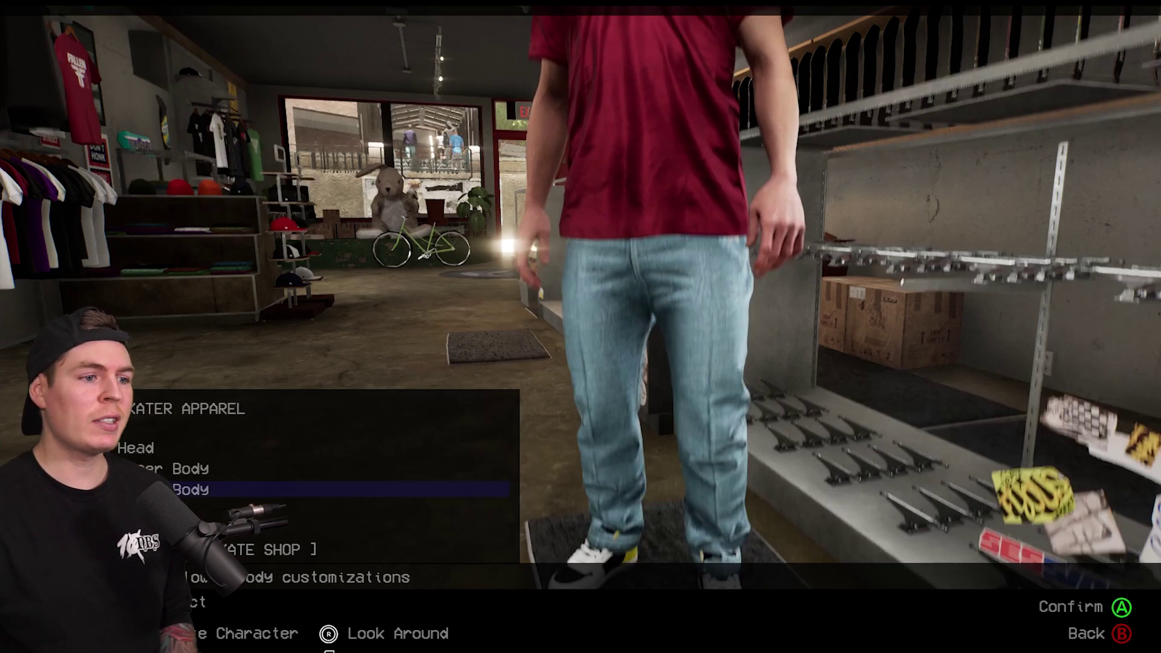
{"action": "key", "text": "Down"}
{"action": "key", "text": "Return"}
{"action": "key", "text": "Right"}
{"action": "key", "text": "Right"}
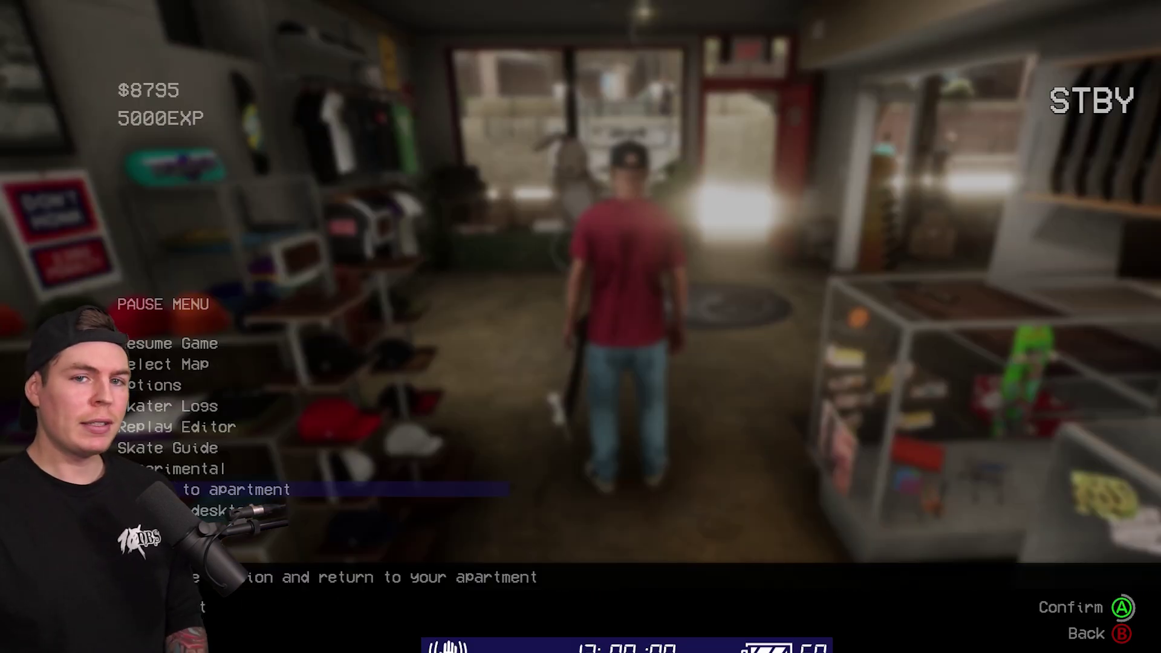
- Return to the apartment and browse the owned decks under Deck Graphics in Skateboard Customization
{"action": "key", "text": "Return"}
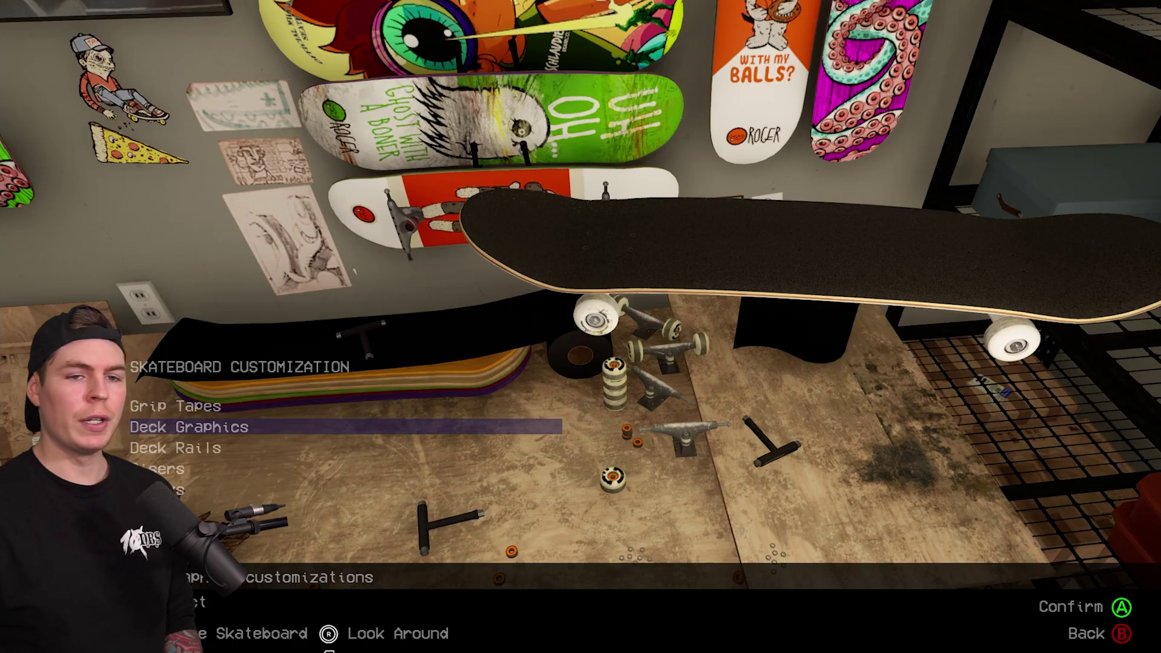
{"action": "key", "text": "Return"}
{"action": "key", "text": "Right"}
{"action": "key", "text": "Right"}
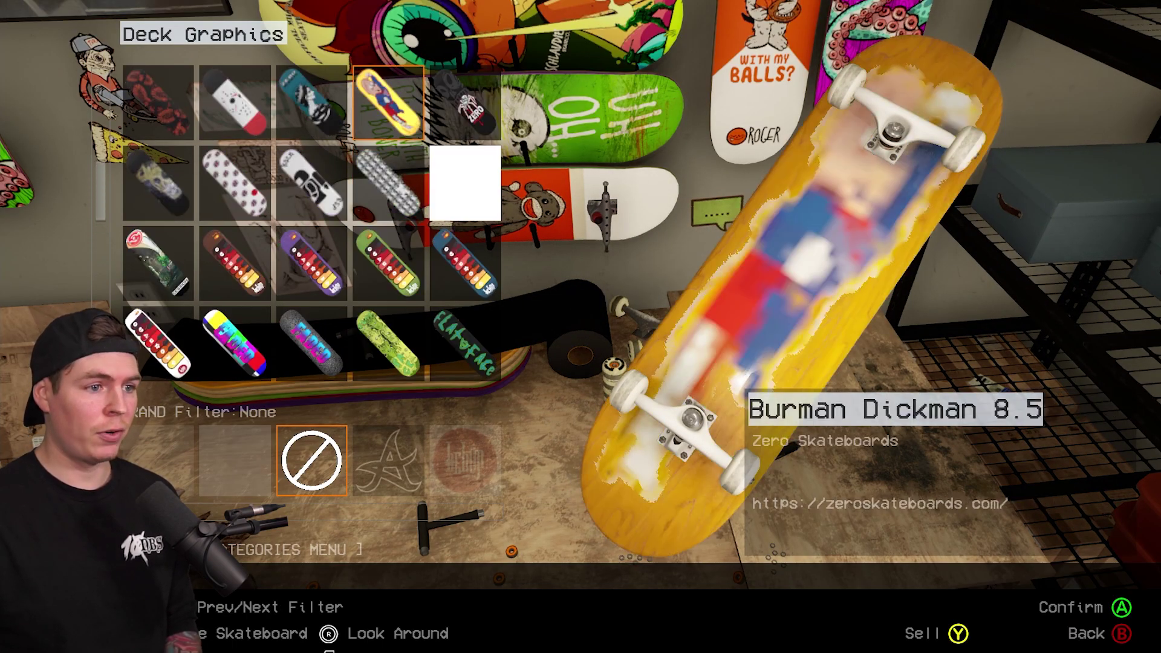